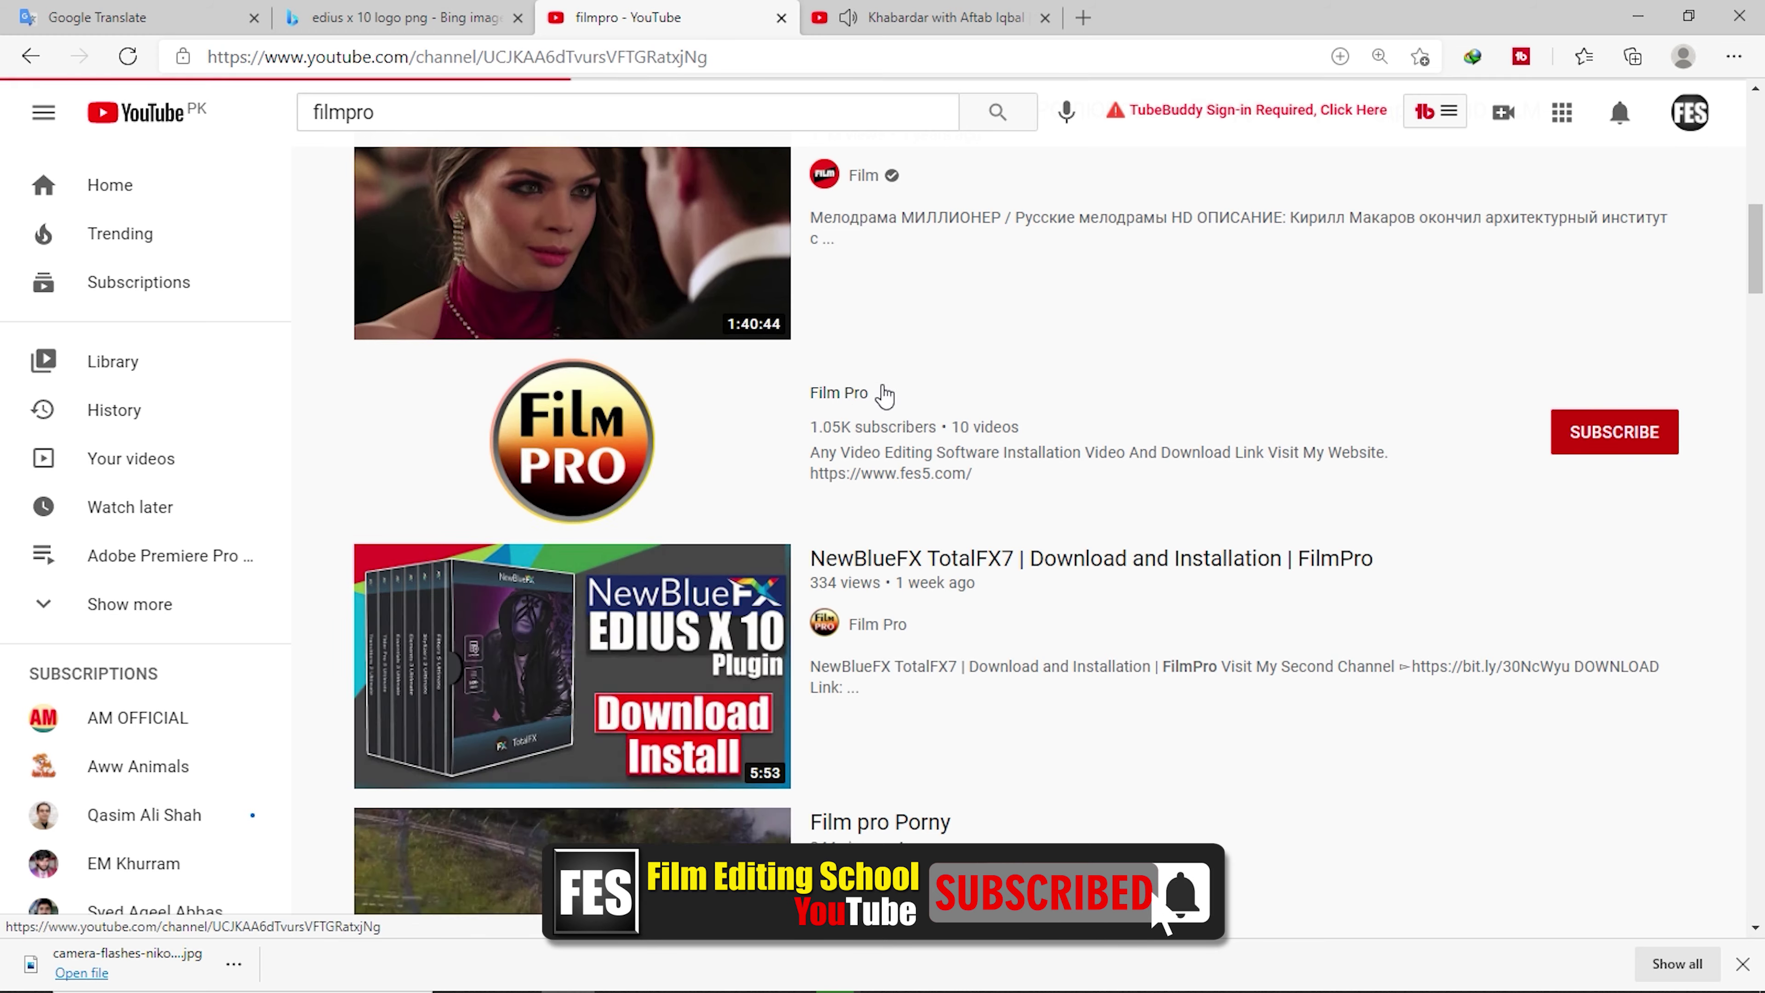
# Open the Film Pro channel on YouTube and look through its page.
pyautogui.click(617, 534)
pyautogui.scroll(-3, 559, 445)
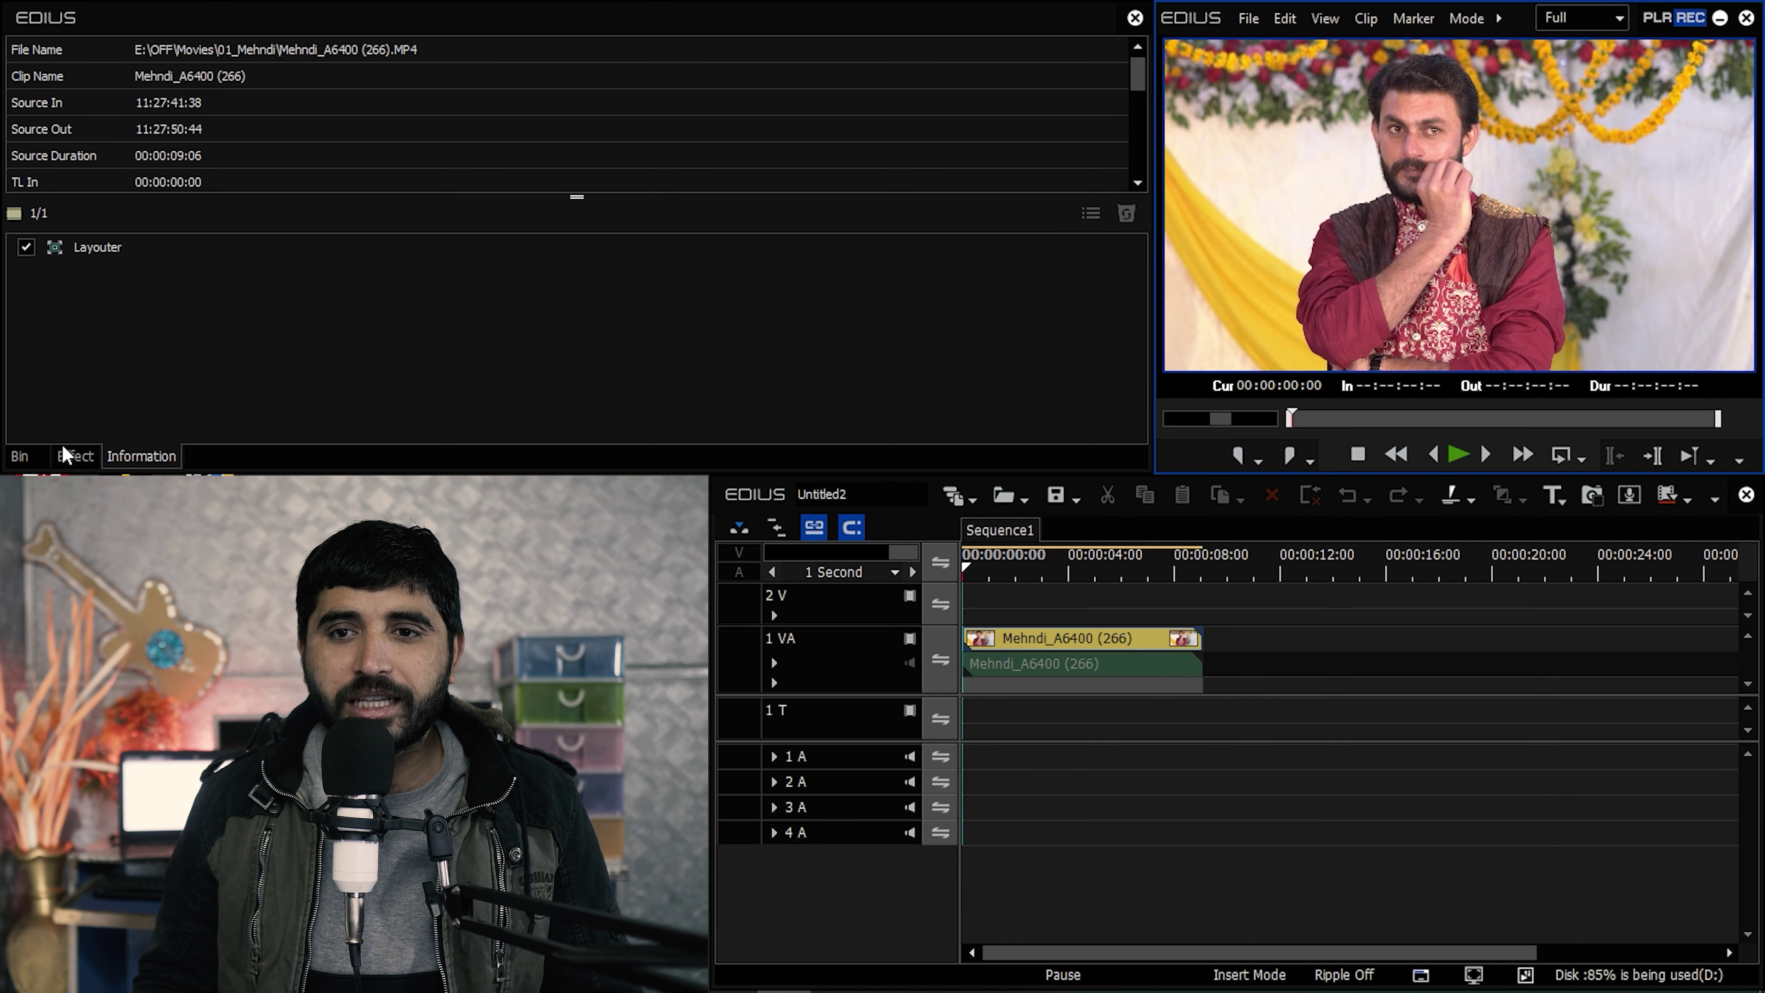
# Display the Mehndi_A6400 (266) clip at single-frame timeline scale and play it to examine the camera flash.
pyautogui.click(74, 456)
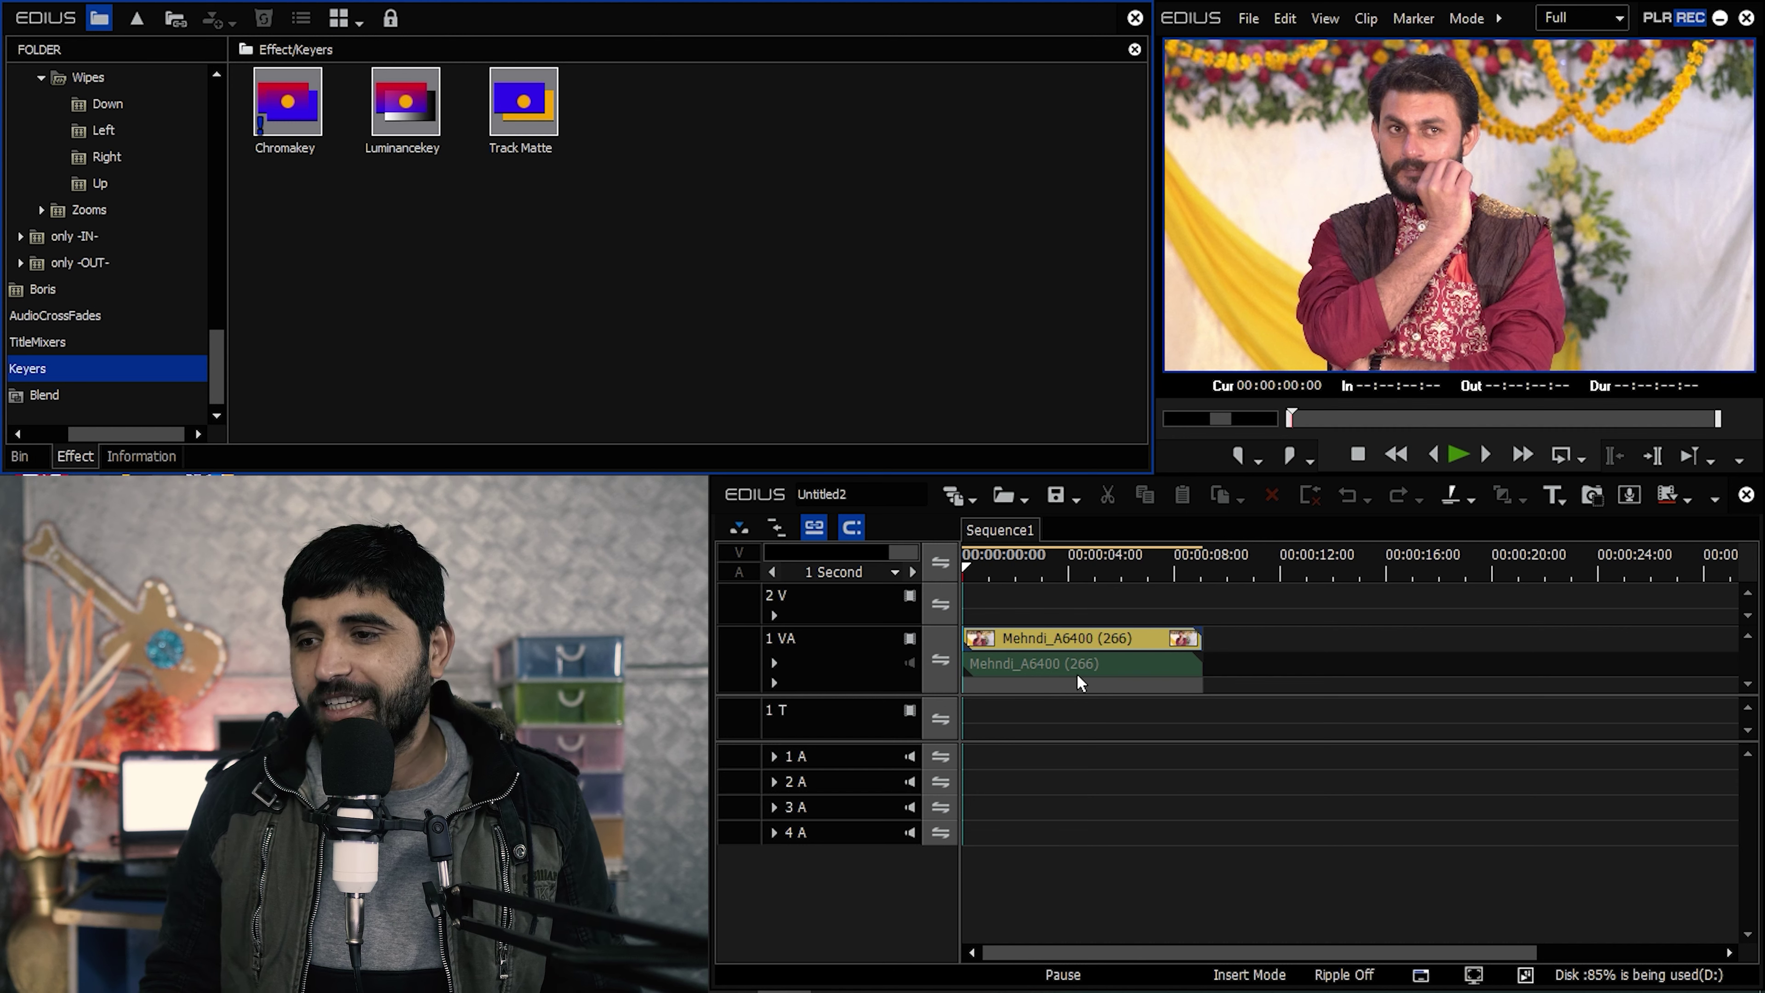
pyautogui.click(1101, 712)
pyautogui.hotkey('ctrl', '0')
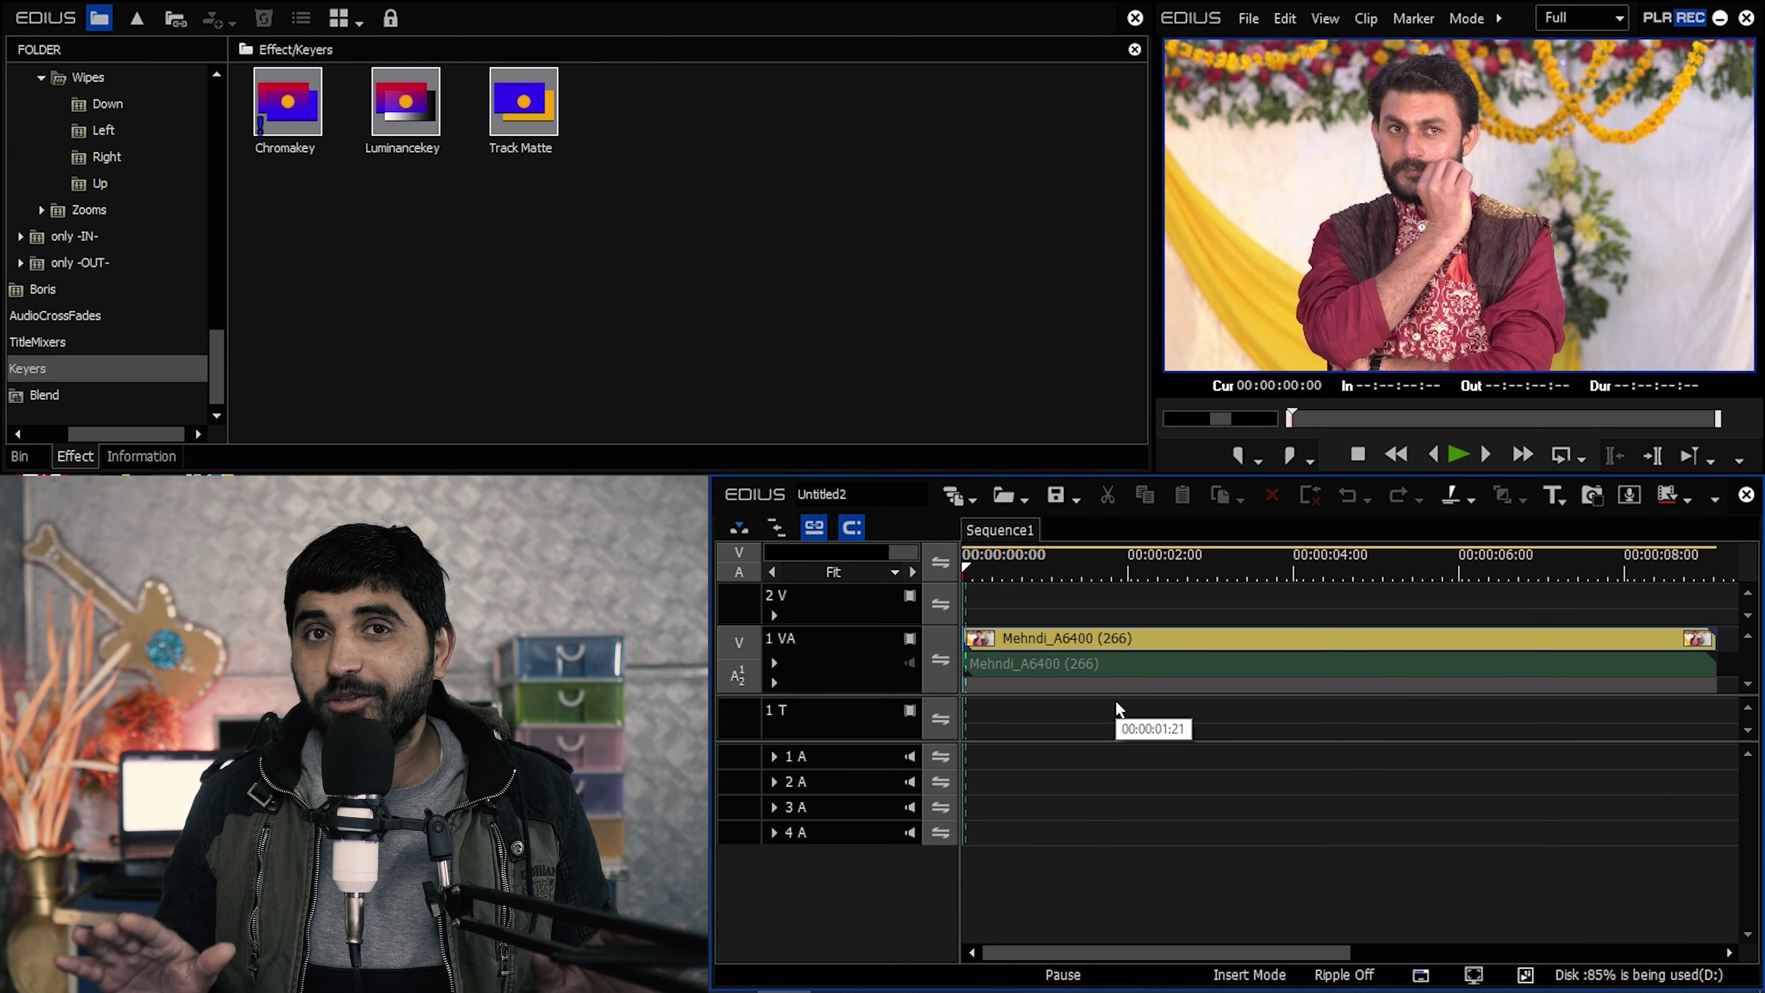
pyautogui.press('space')
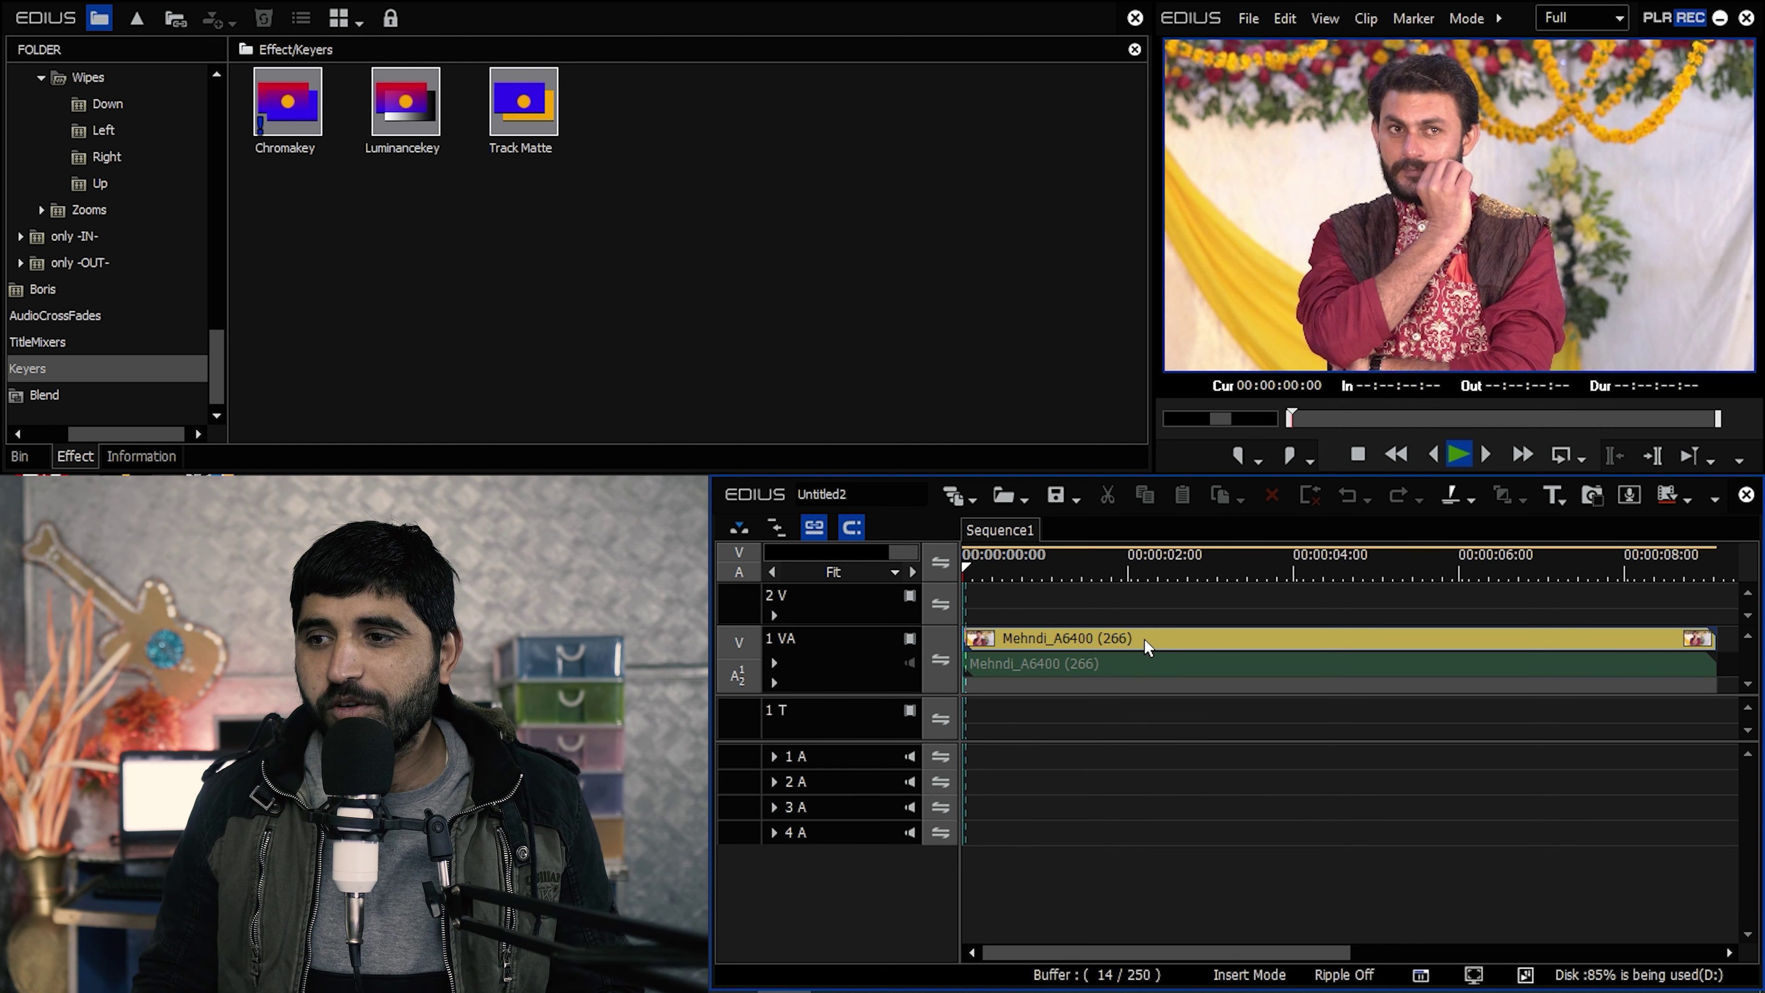
pyautogui.moveTo(1031, 575); pyautogui.dragTo(971, 575)
pyautogui.scroll(5, 969, 570)
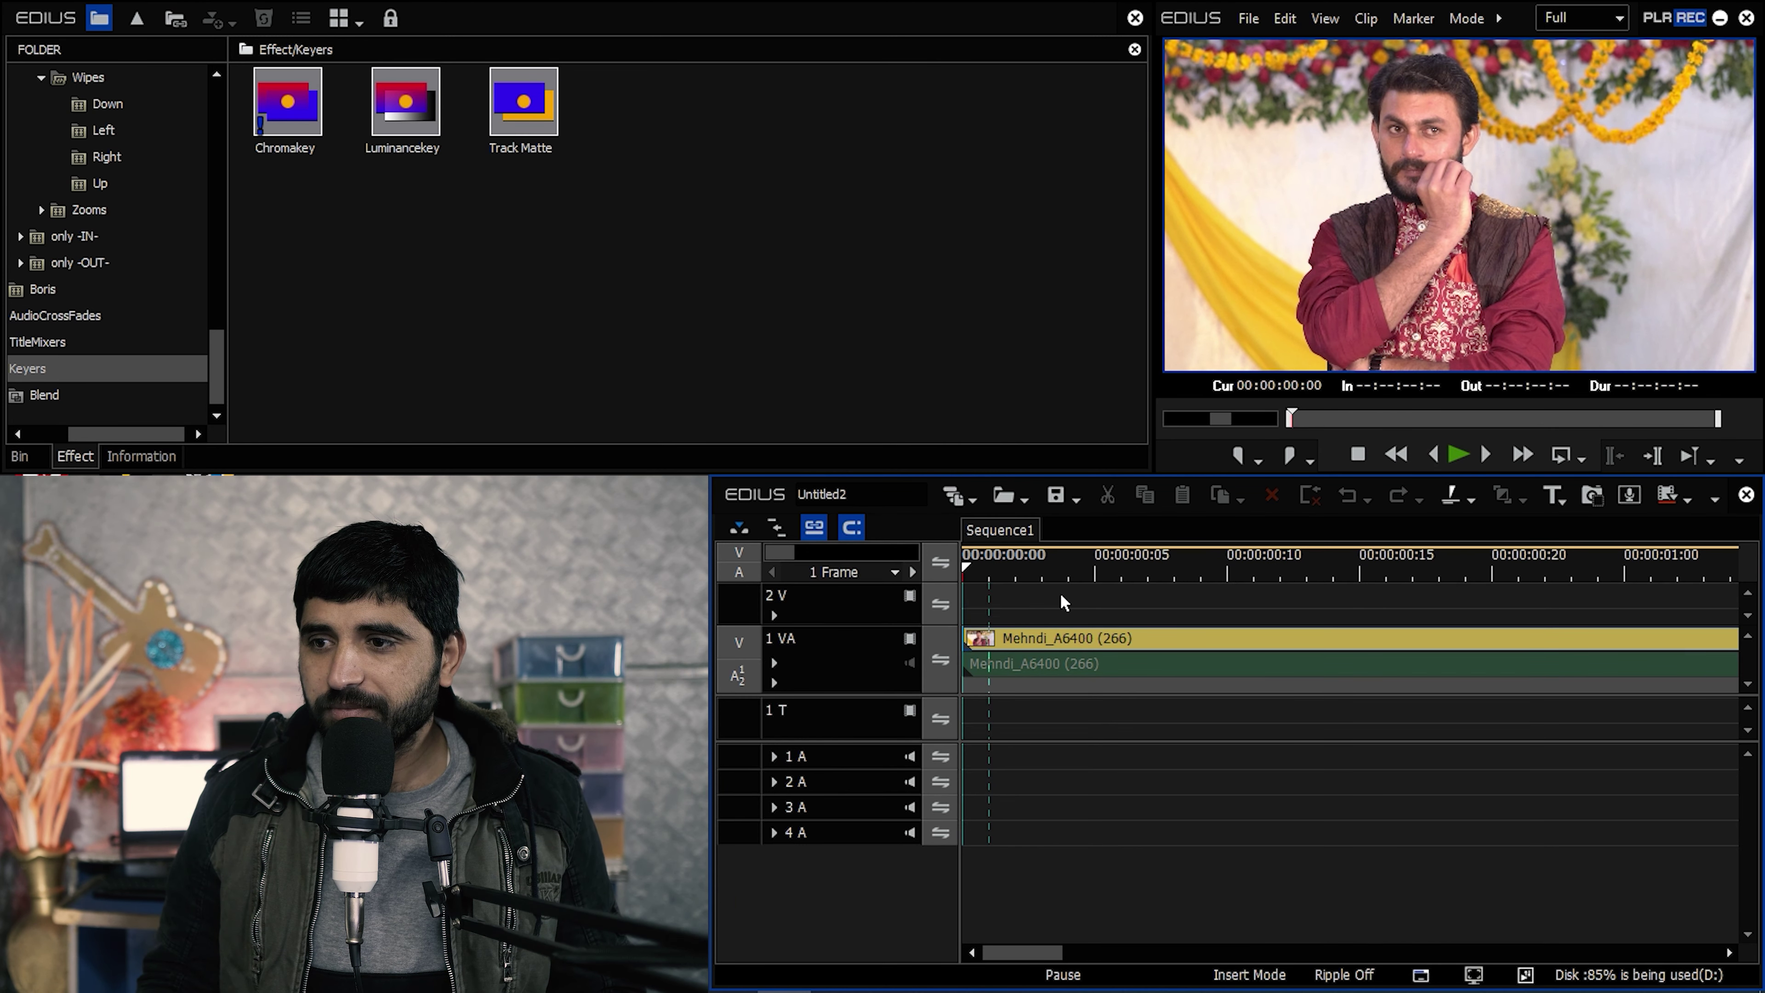
pyautogui.press('space')
pyautogui.press('space')
pyautogui.press('space')
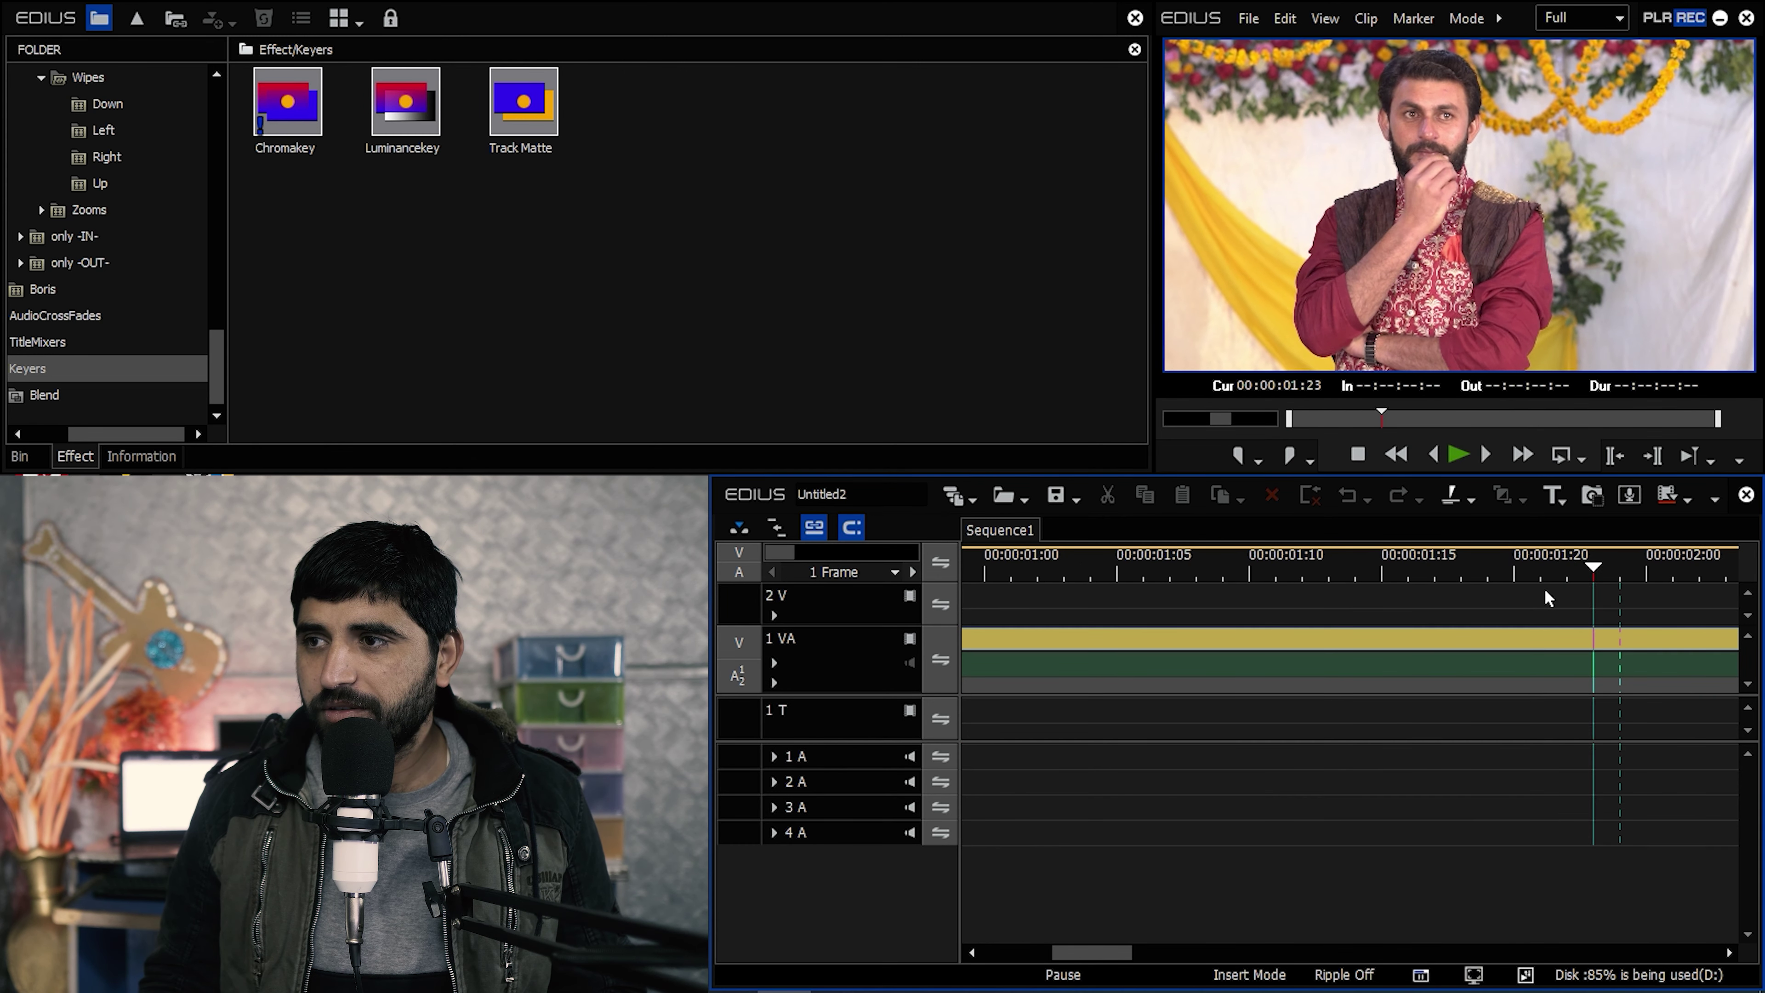
# Mark the camera-flash frame at 00:00:00:19 on the timeline and replay the clip from its start.
pyautogui.scroll(-1, 1545, 592)
pyautogui.press('Home')
pyautogui.press('space')
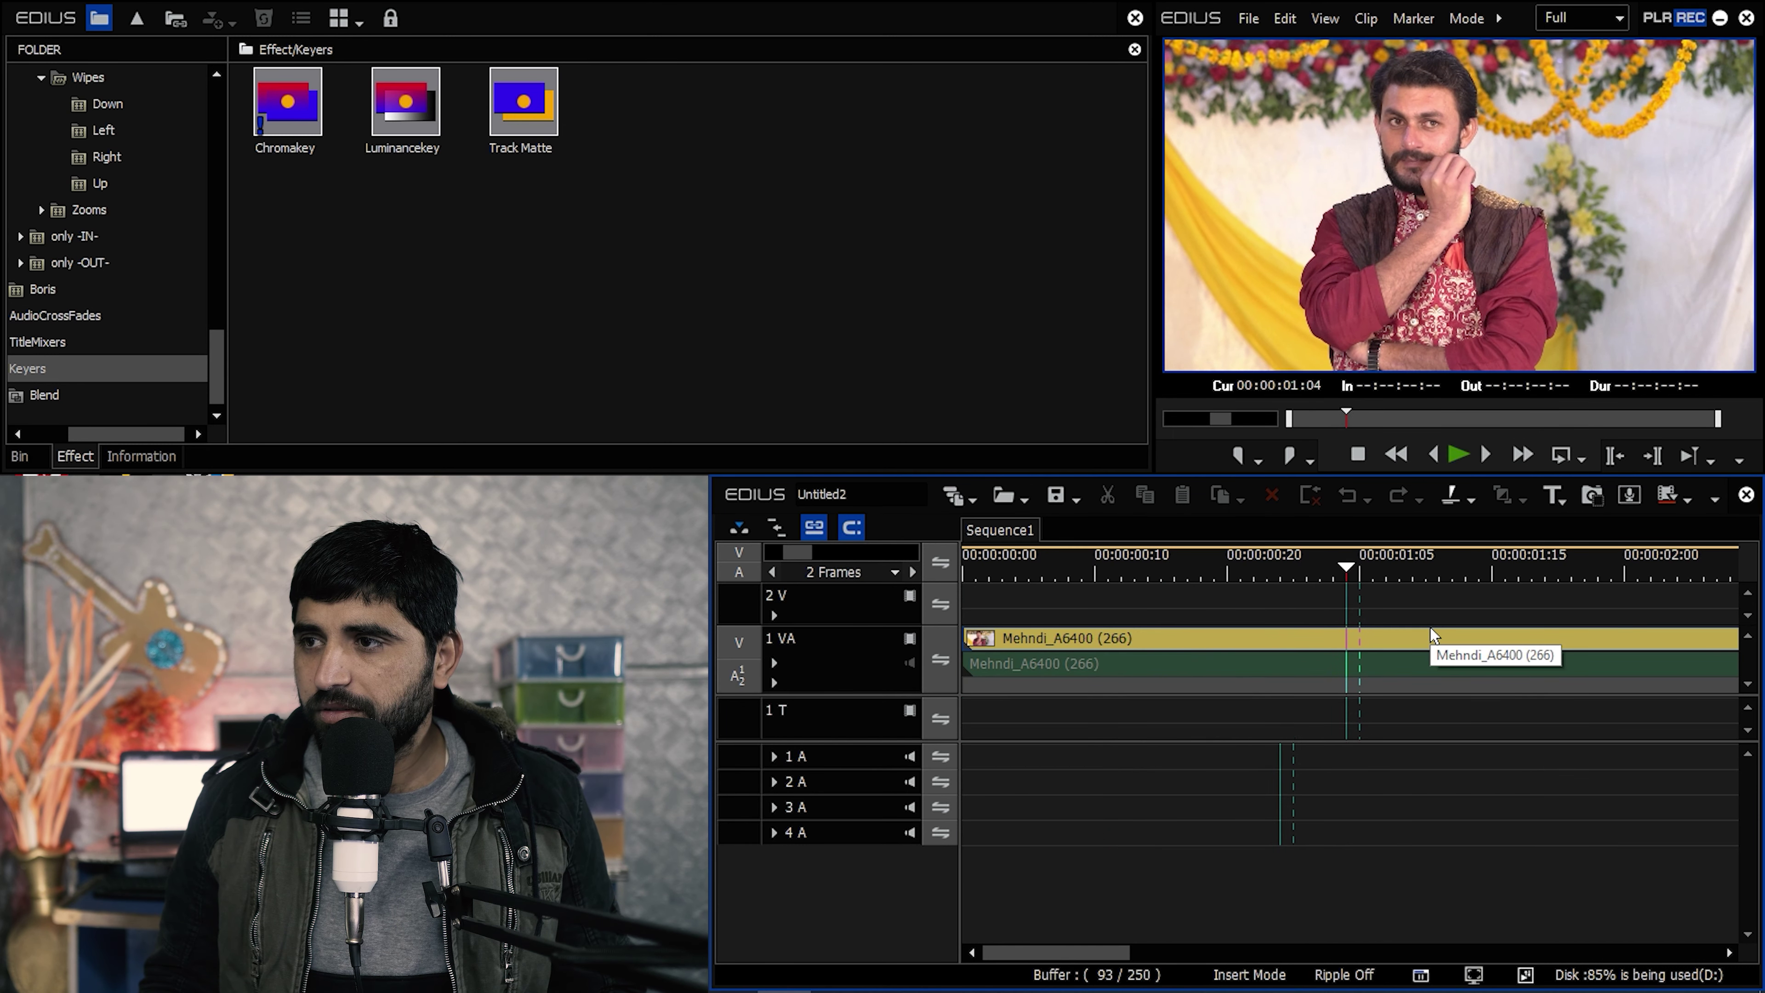
pyautogui.press('space')
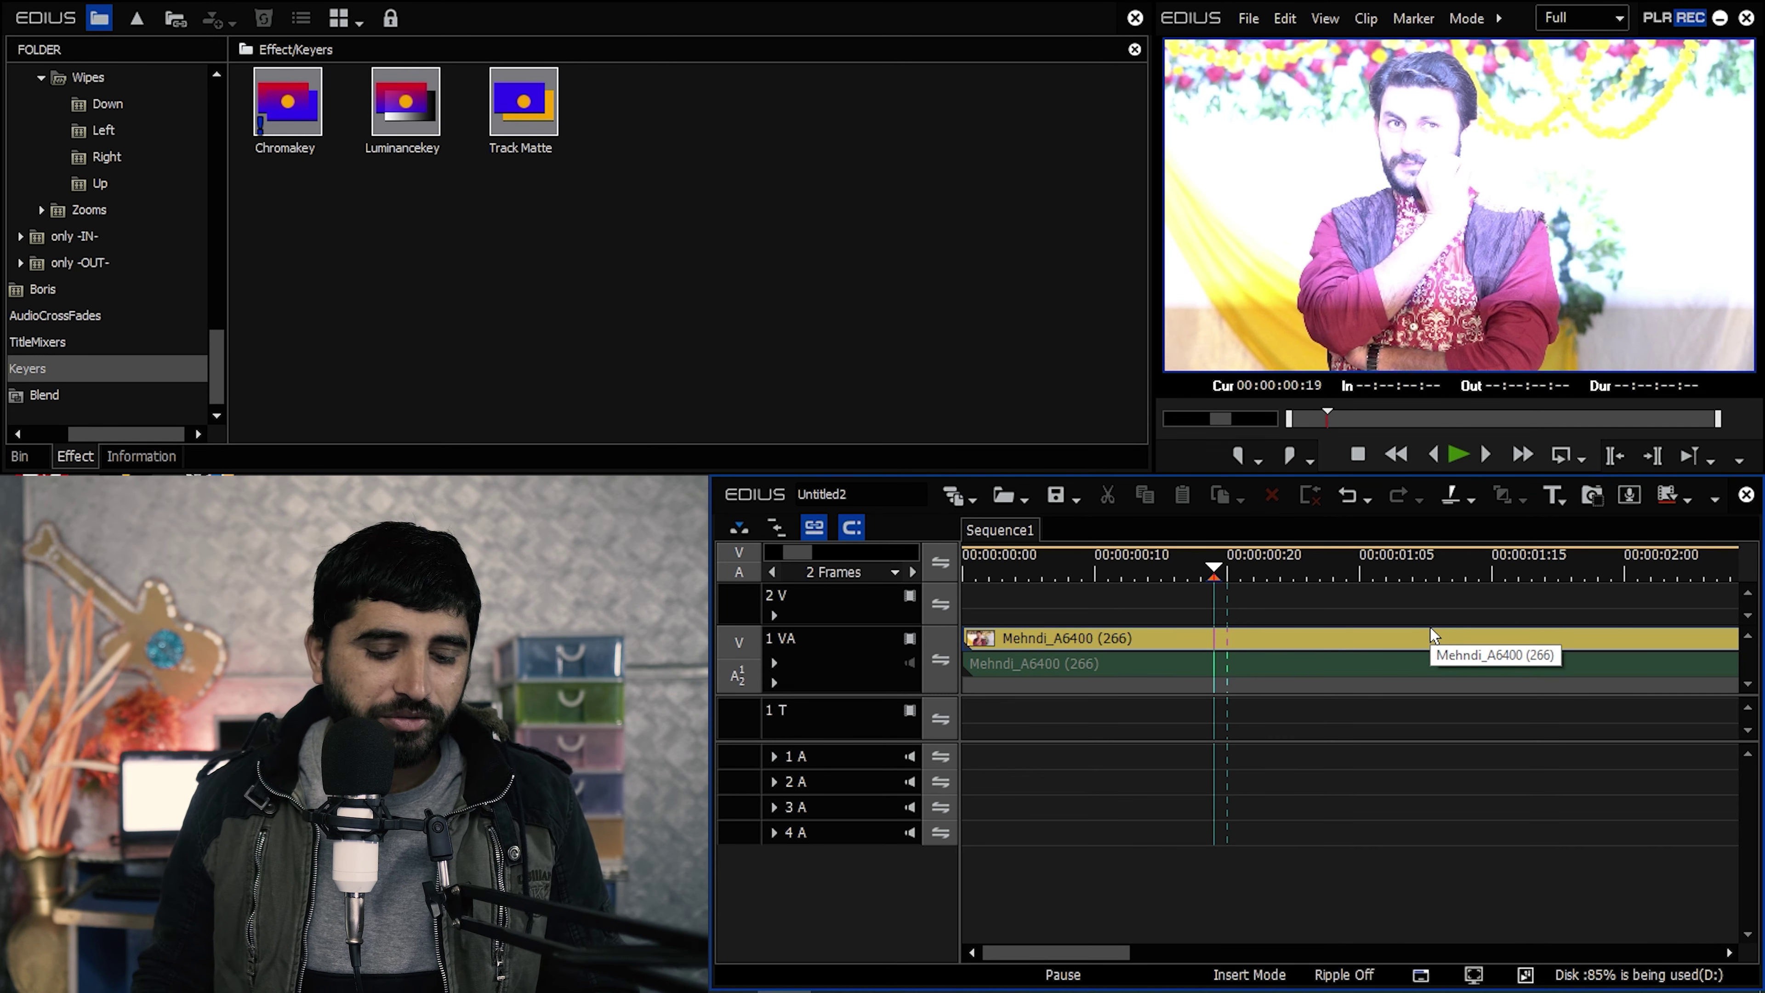
pyautogui.scroll(-2, 1473, 752)
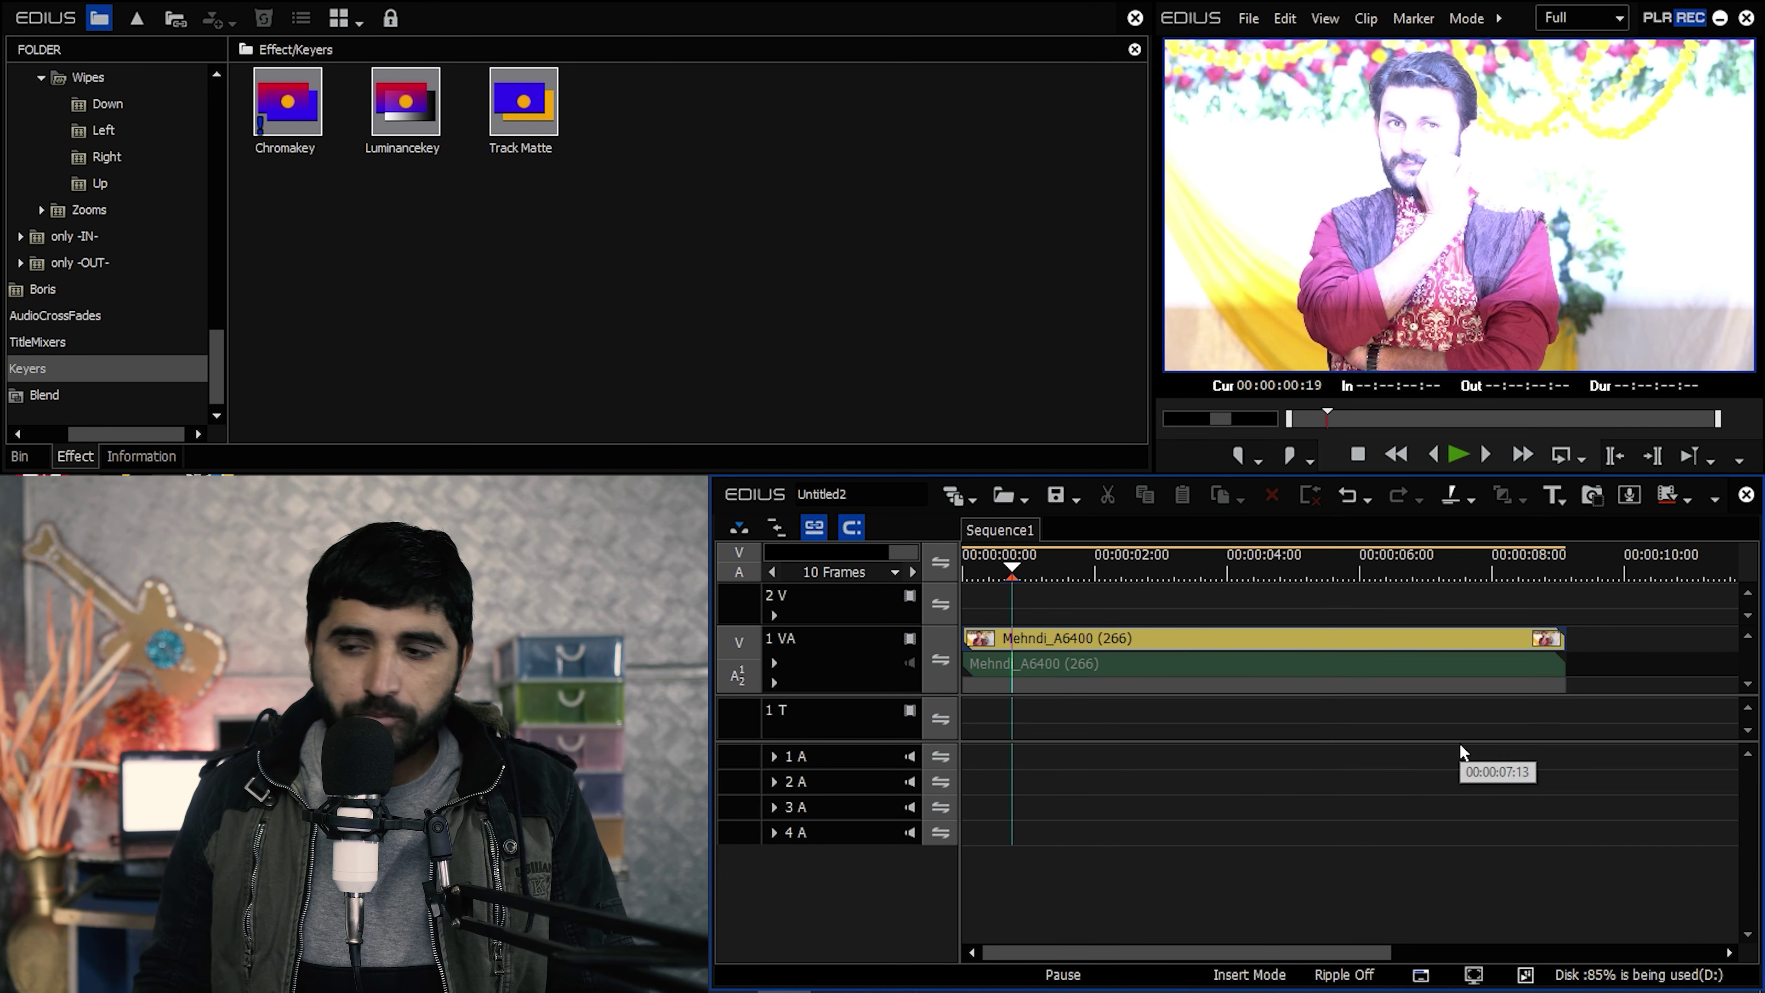
pyautogui.press('Home')
pyautogui.press('space')
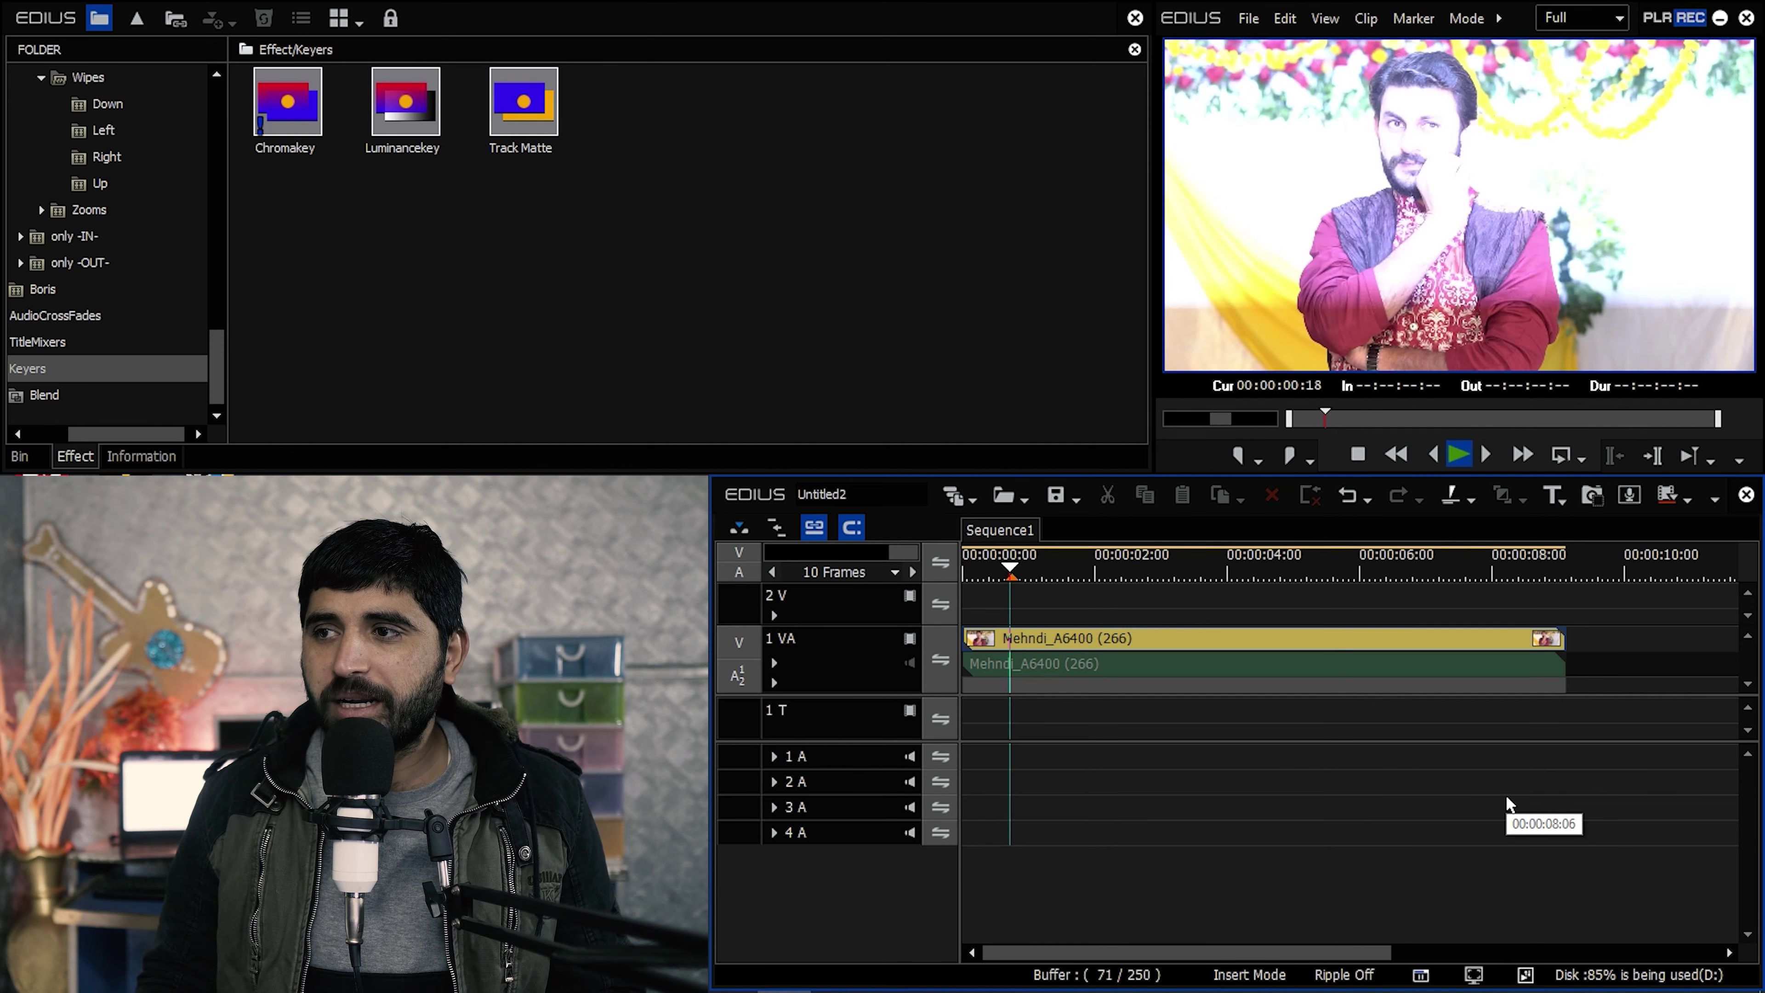
# Apply the NewBlue Essentials Flash Remover Pro video filter to the Mehndi_A6400 (266) clip on track 1 VA.
pyautogui.click(174, 390)
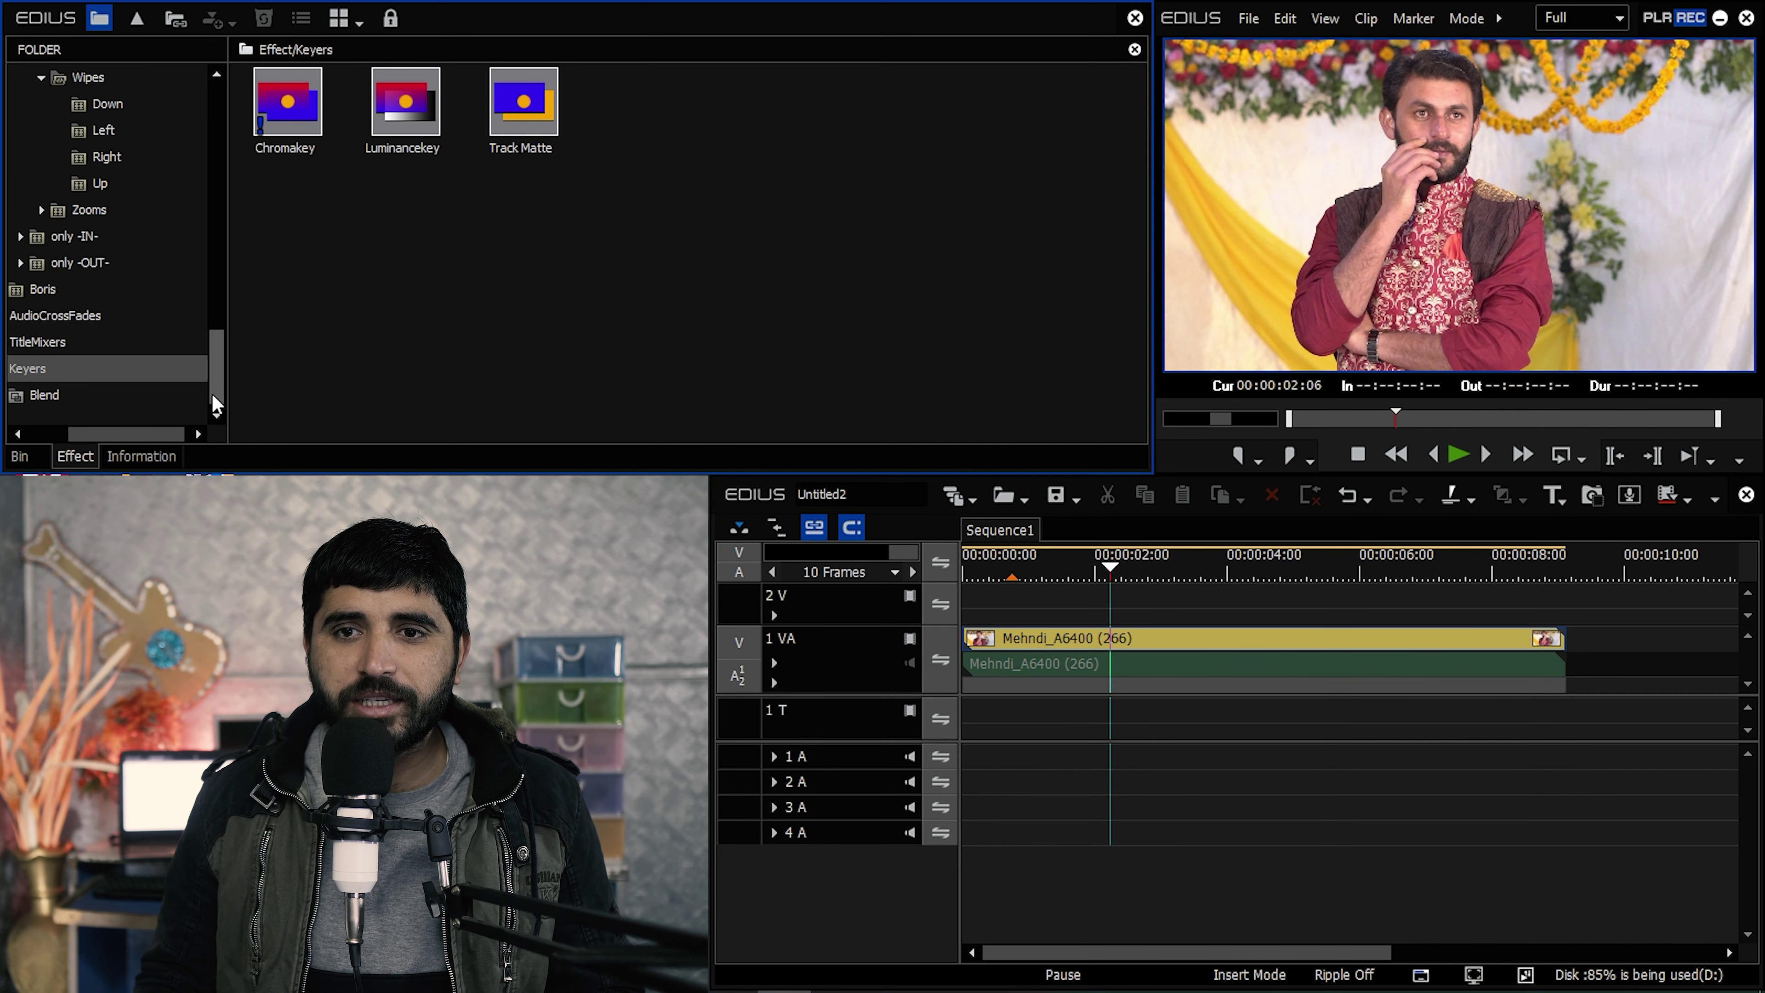
pyautogui.scroll(10, 184, 410)
pyautogui.moveTo(167, 438); pyautogui.dragTo(126, 436)
pyautogui.click(136, 105)
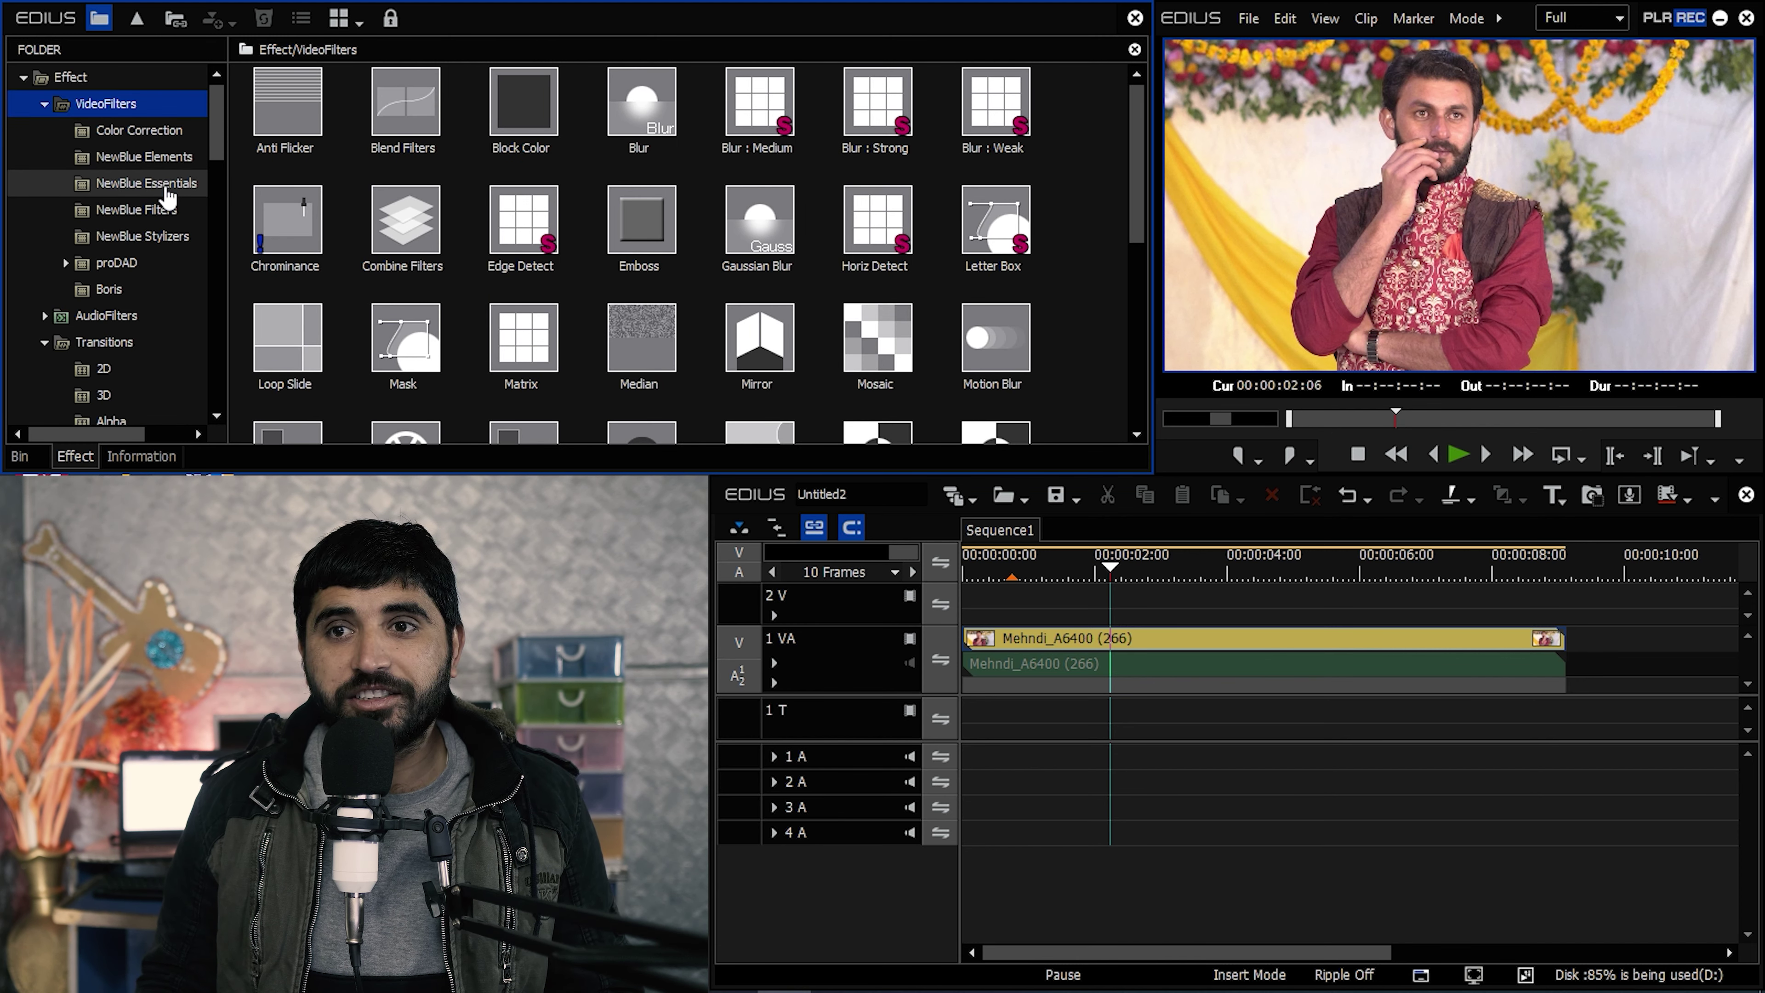
pyautogui.click(167, 187)
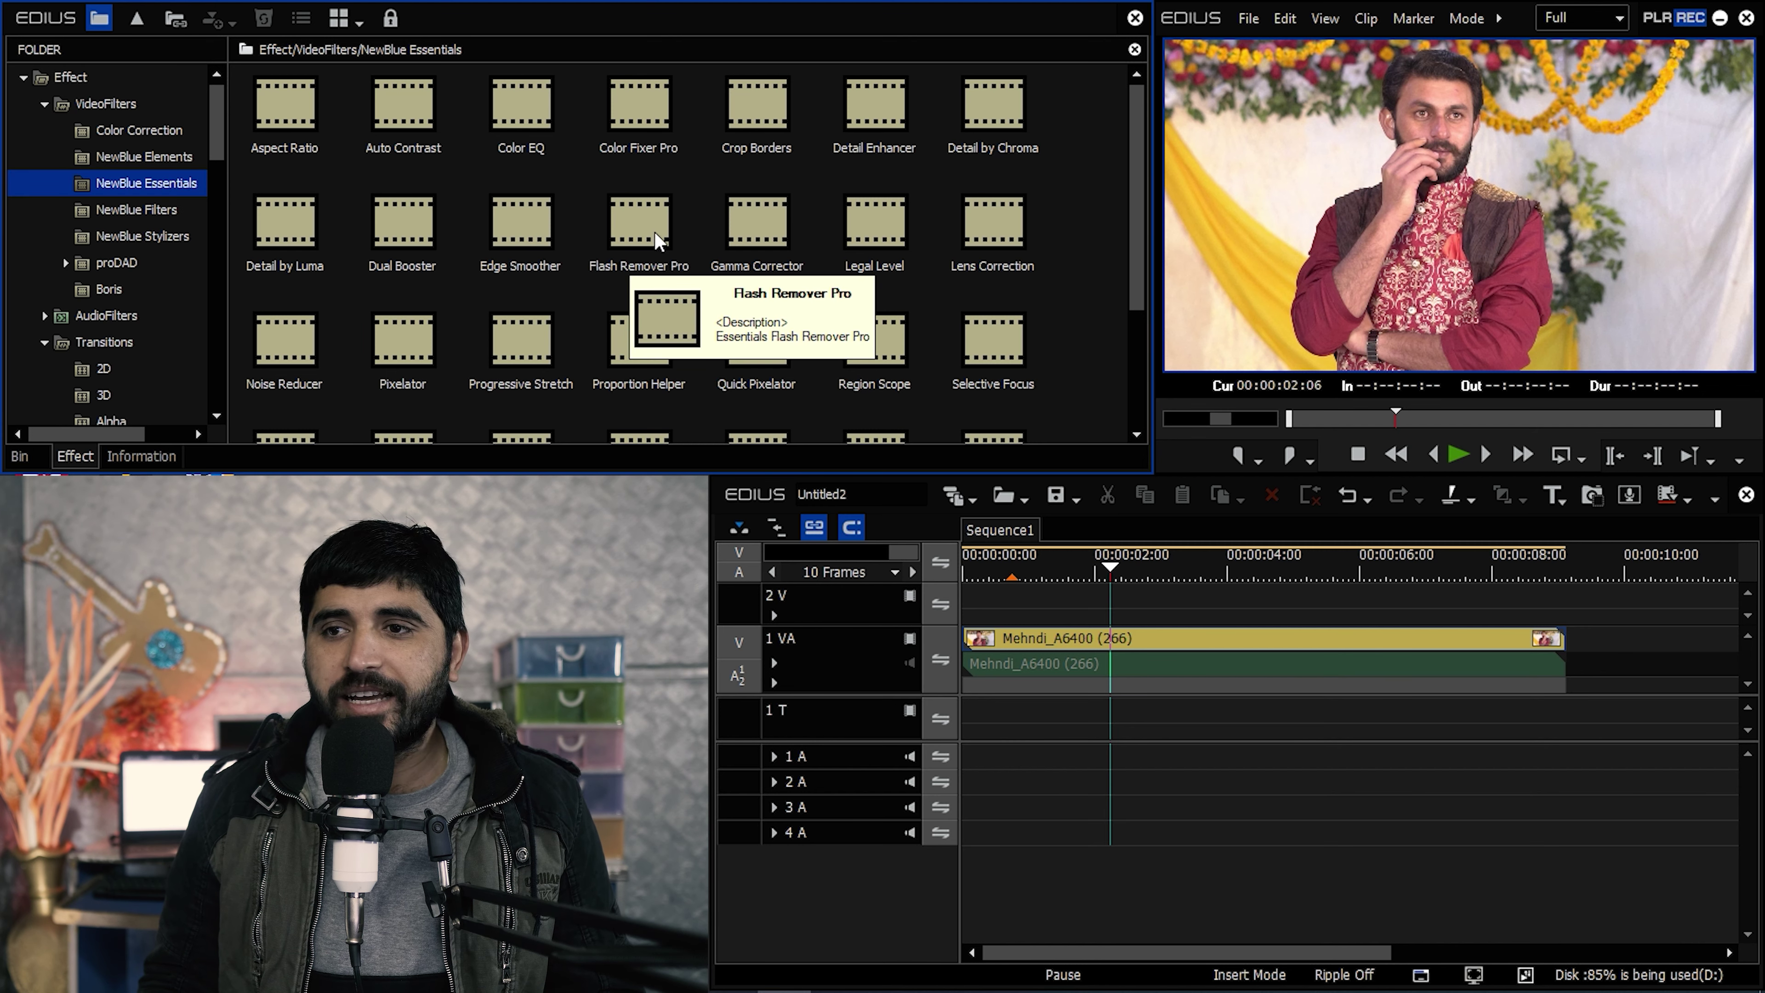
pyautogui.moveTo(653, 224); pyautogui.dragTo(1169, 640)
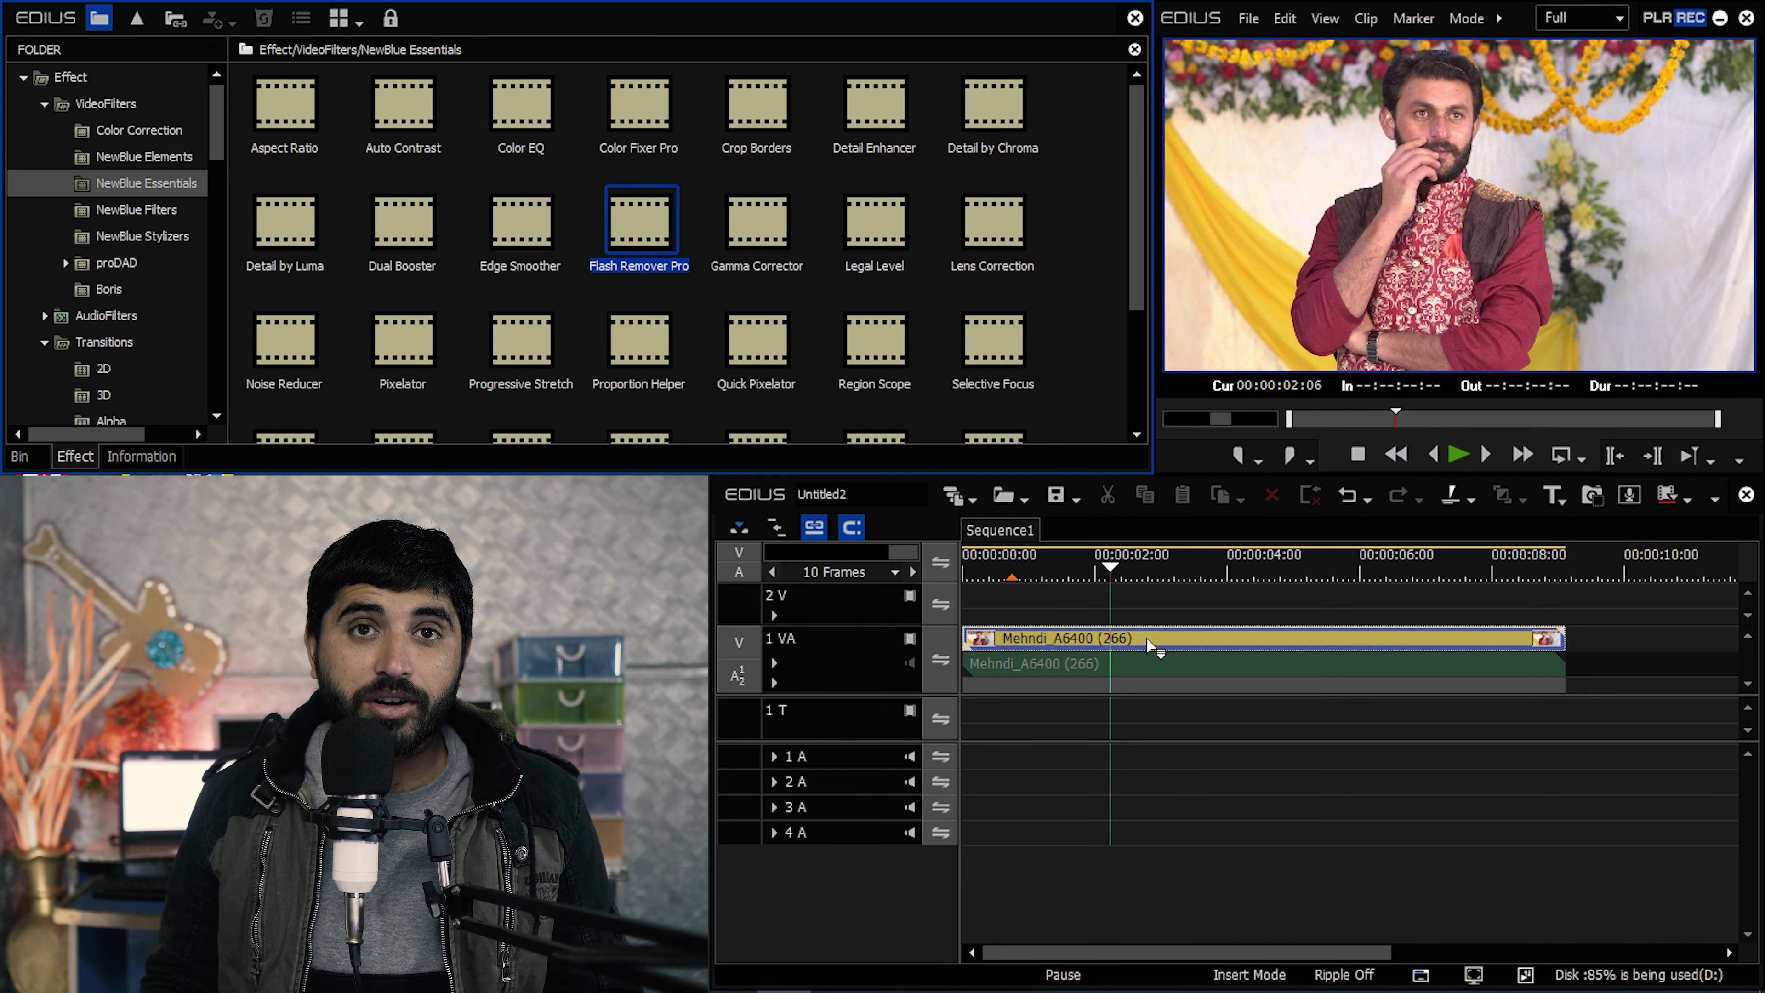
pyautogui.moveTo(1148, 641); pyautogui.dragTo(1148, 643)
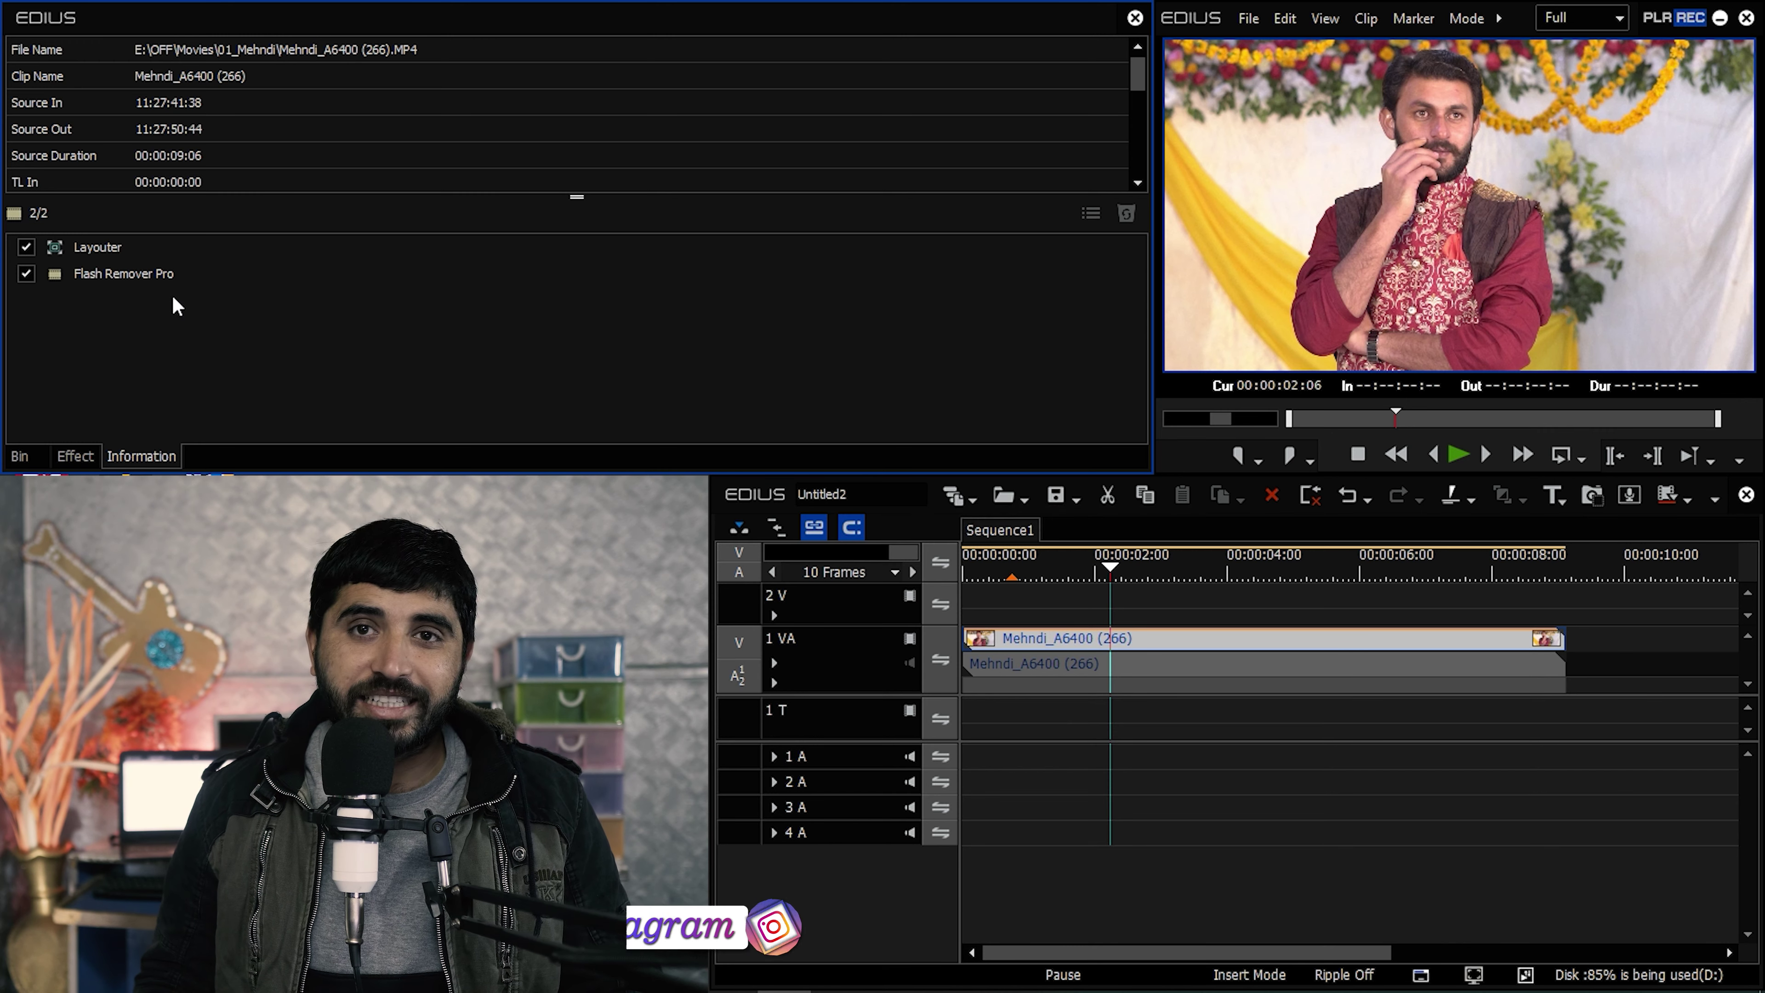
# Accept the clip's Flash Remover Pro settings with Interlaced rendering enabled.
pyautogui.doubleClick(169, 274)
pyautogui.moveTo(724, 263); pyautogui.dragTo(964, 285)
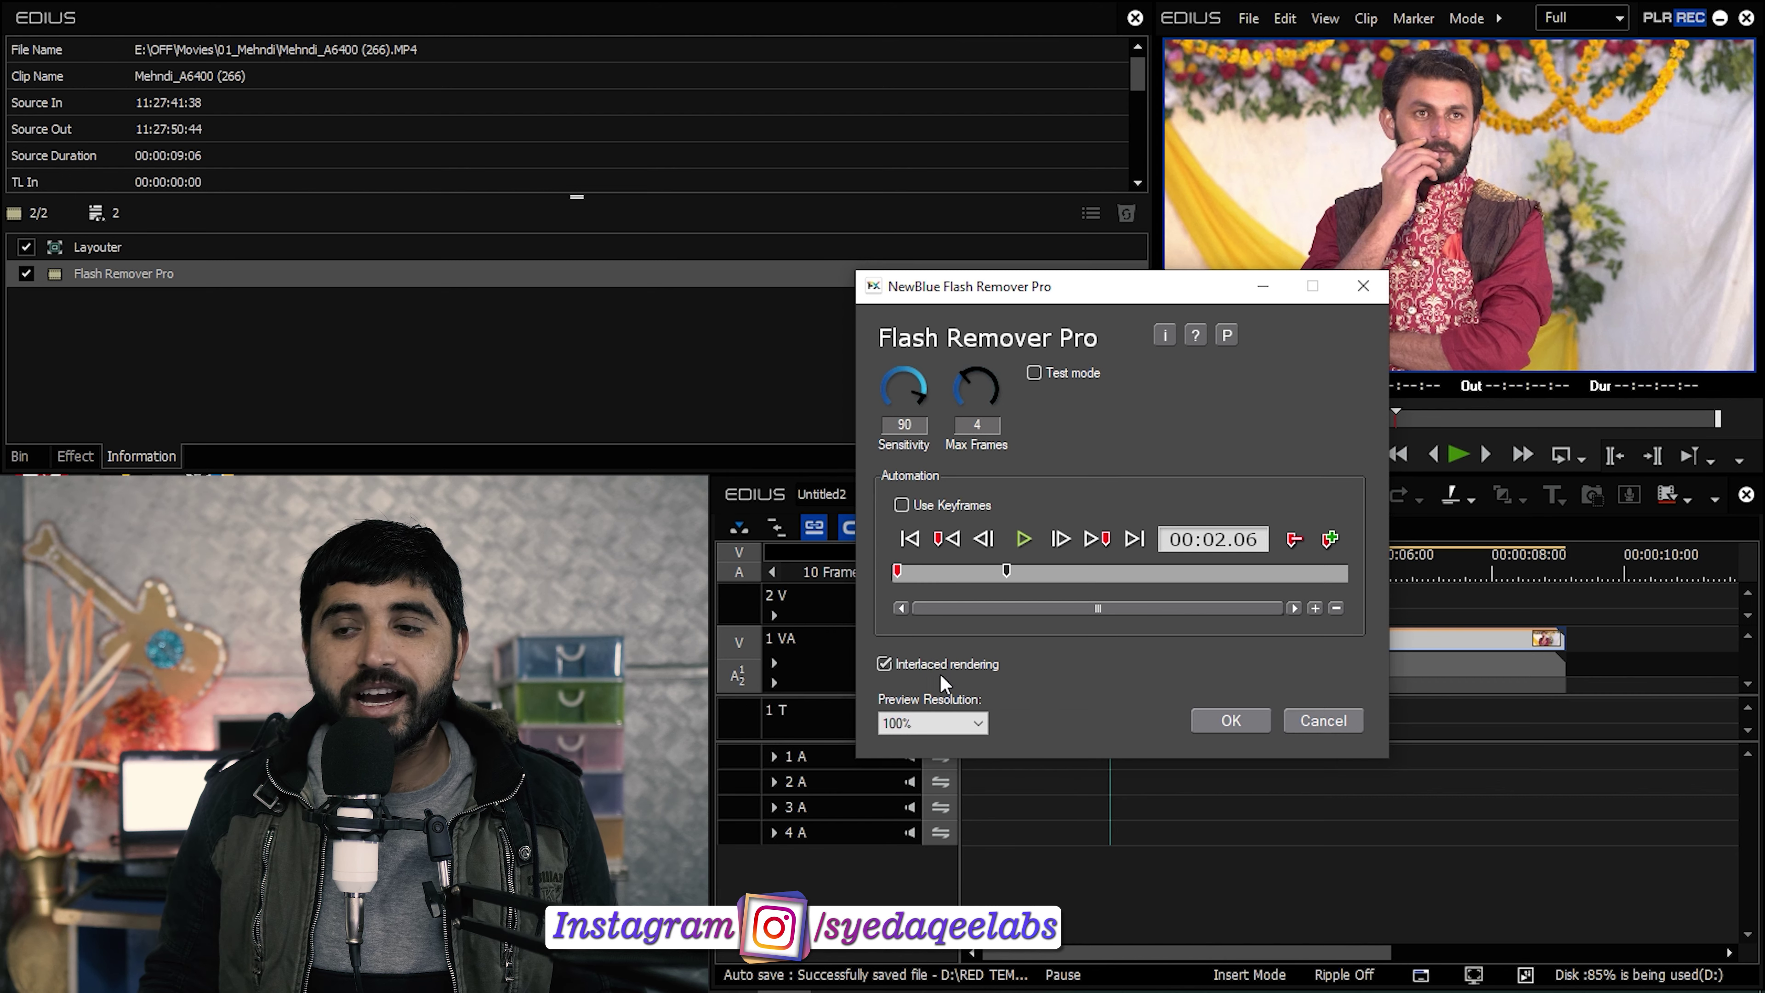
pyautogui.click(884, 666)
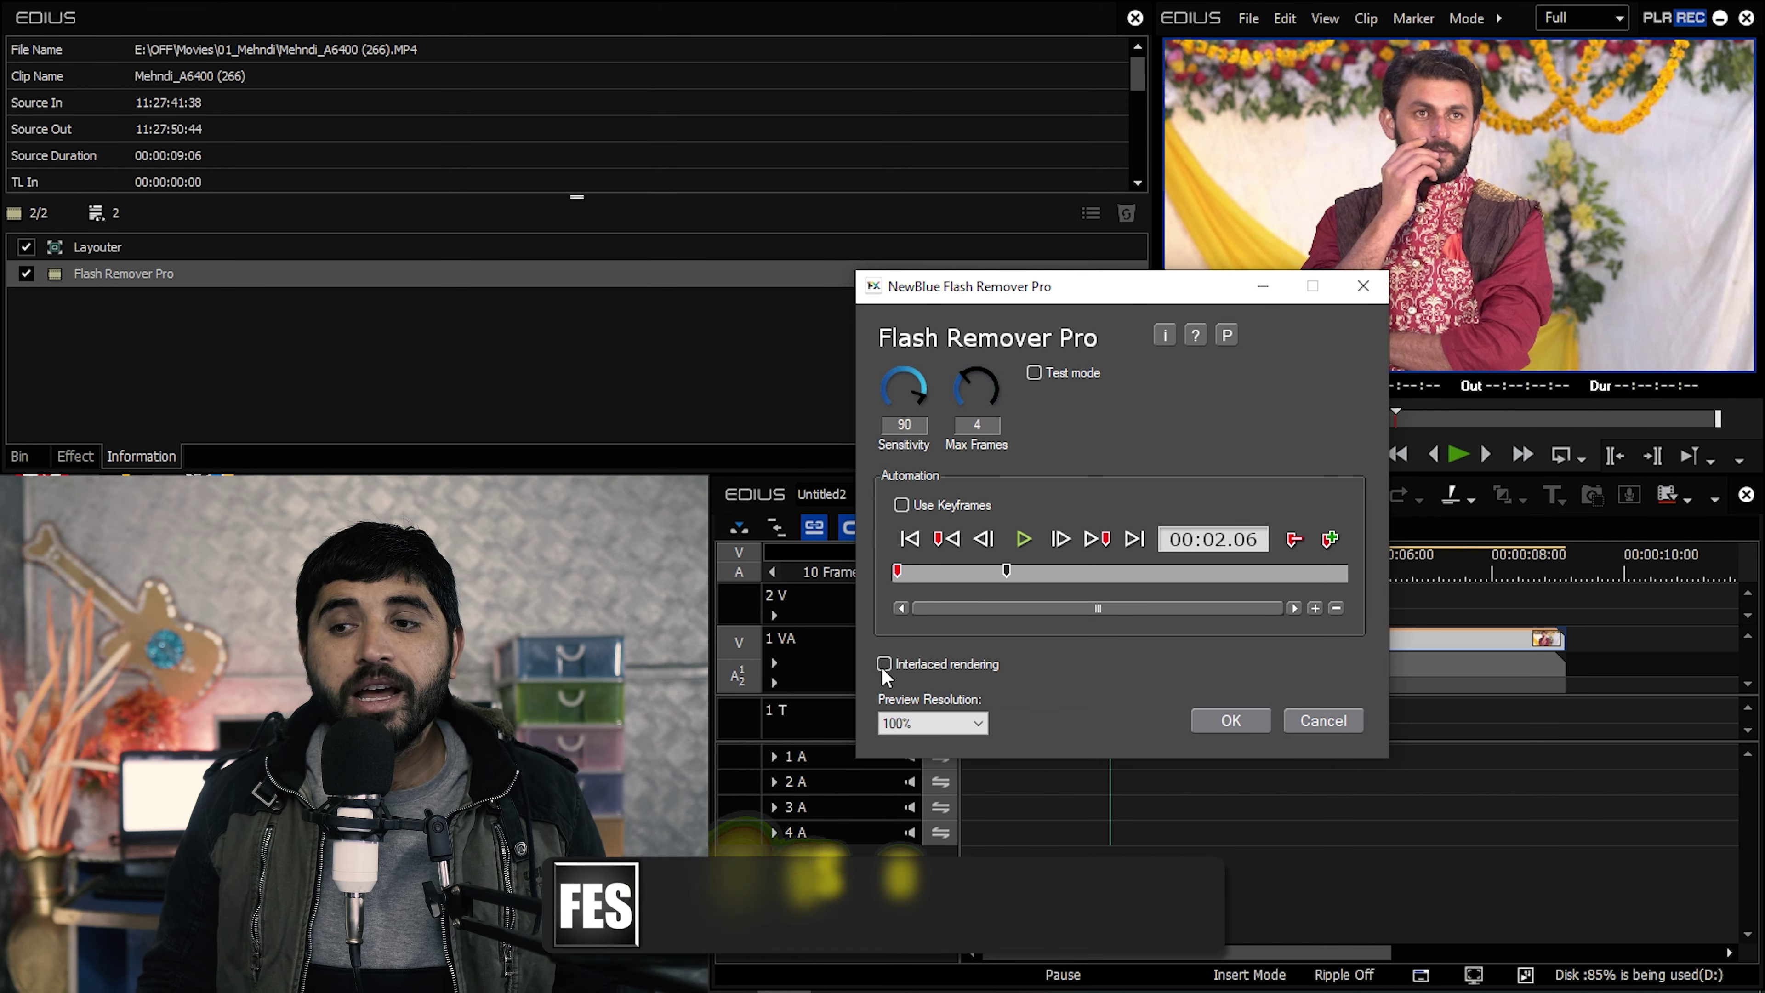
pyautogui.click(894, 661)
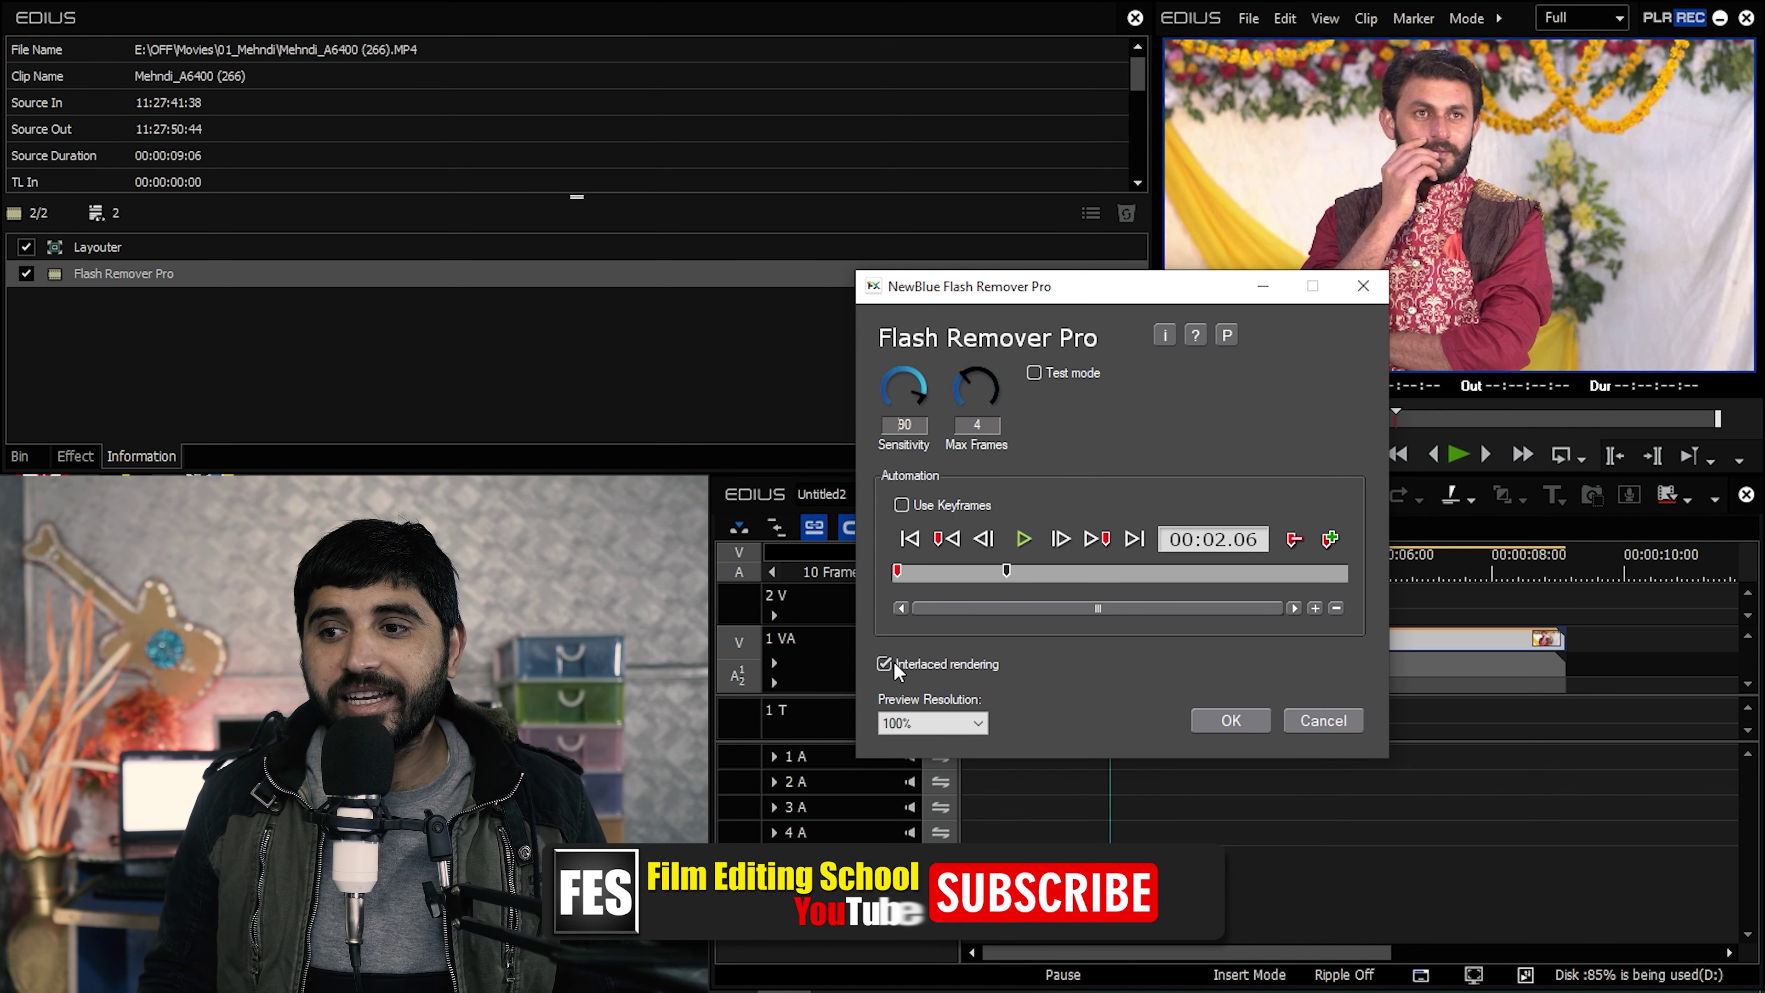
pyautogui.click(1230, 720)
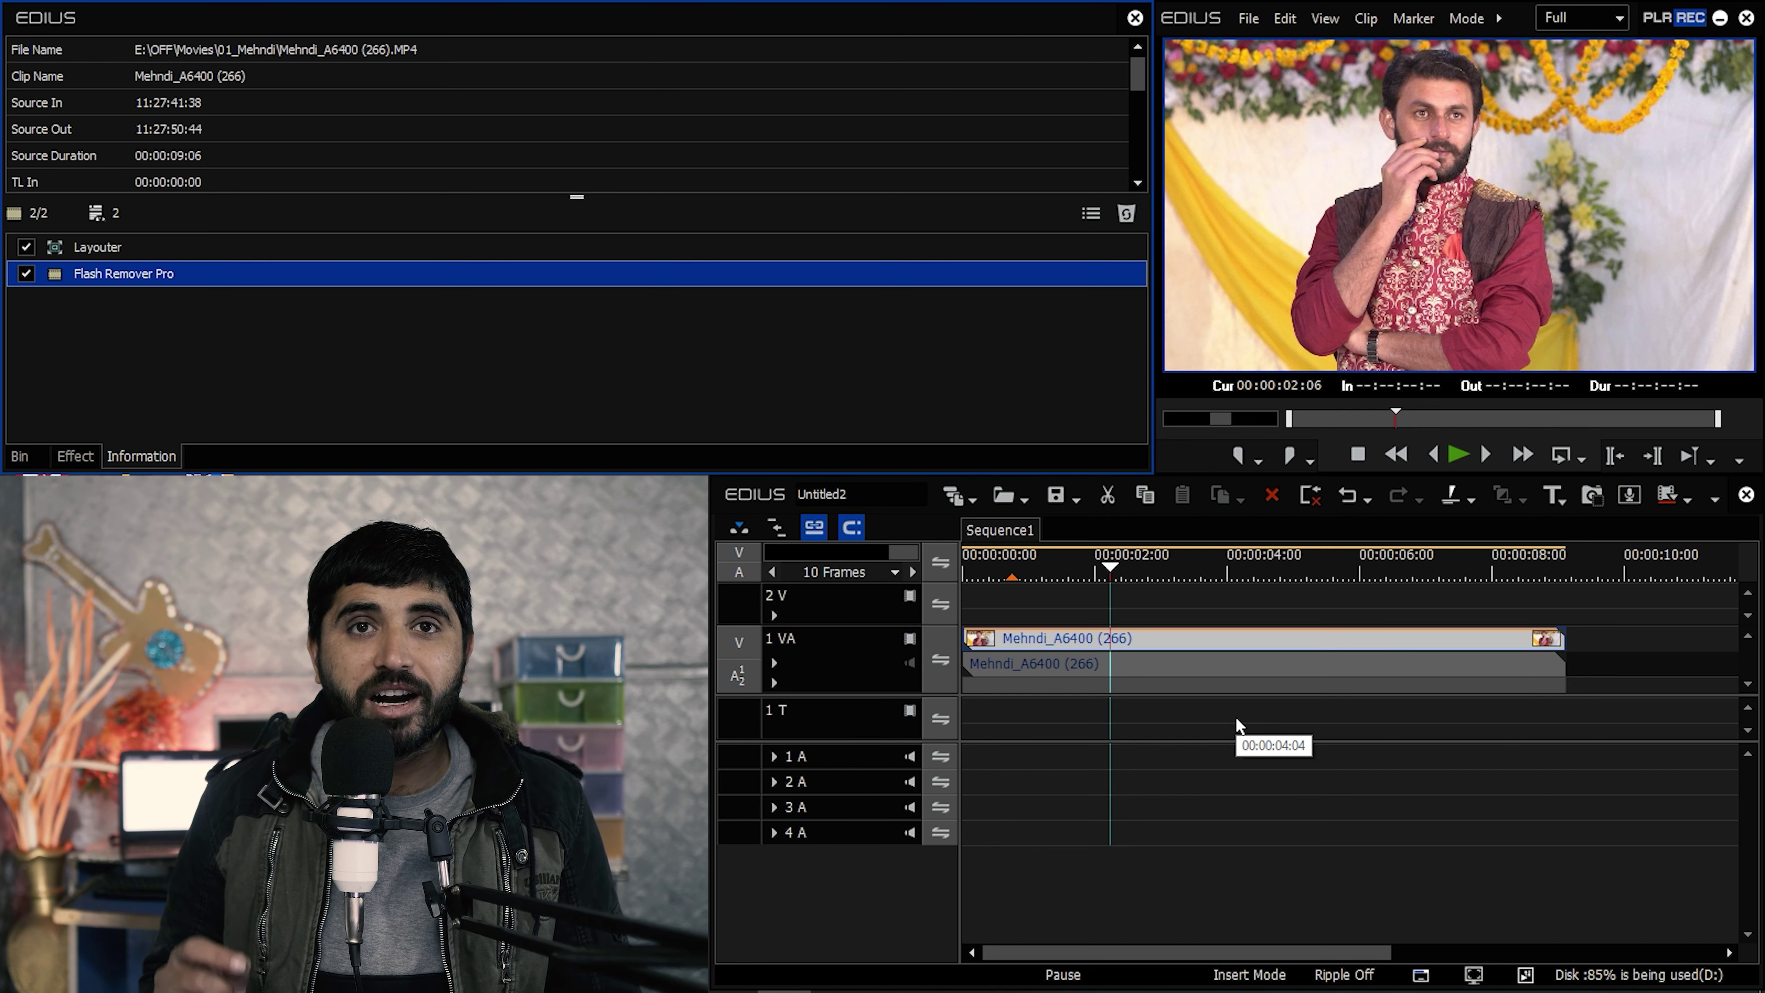
pyautogui.click(1220, 636)
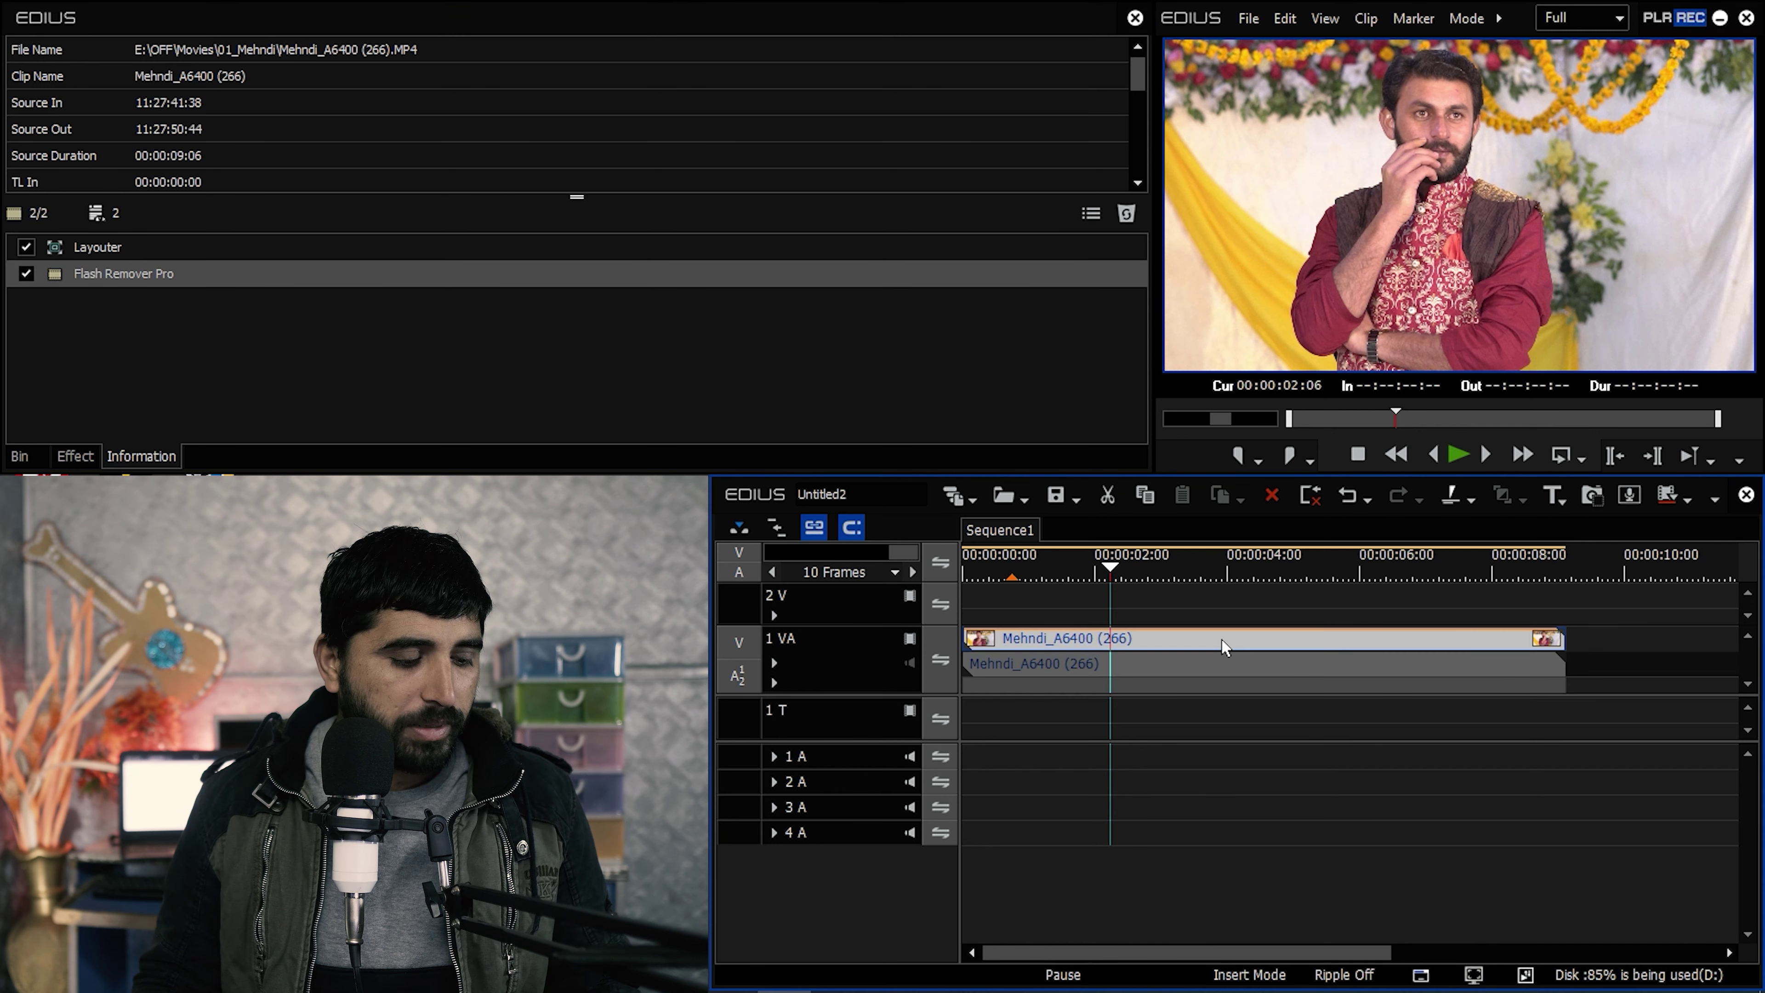
pyautogui.hotkey('alt', 'e')
pyautogui.moveTo(903, 626); pyautogui.dragTo(1513, 511)
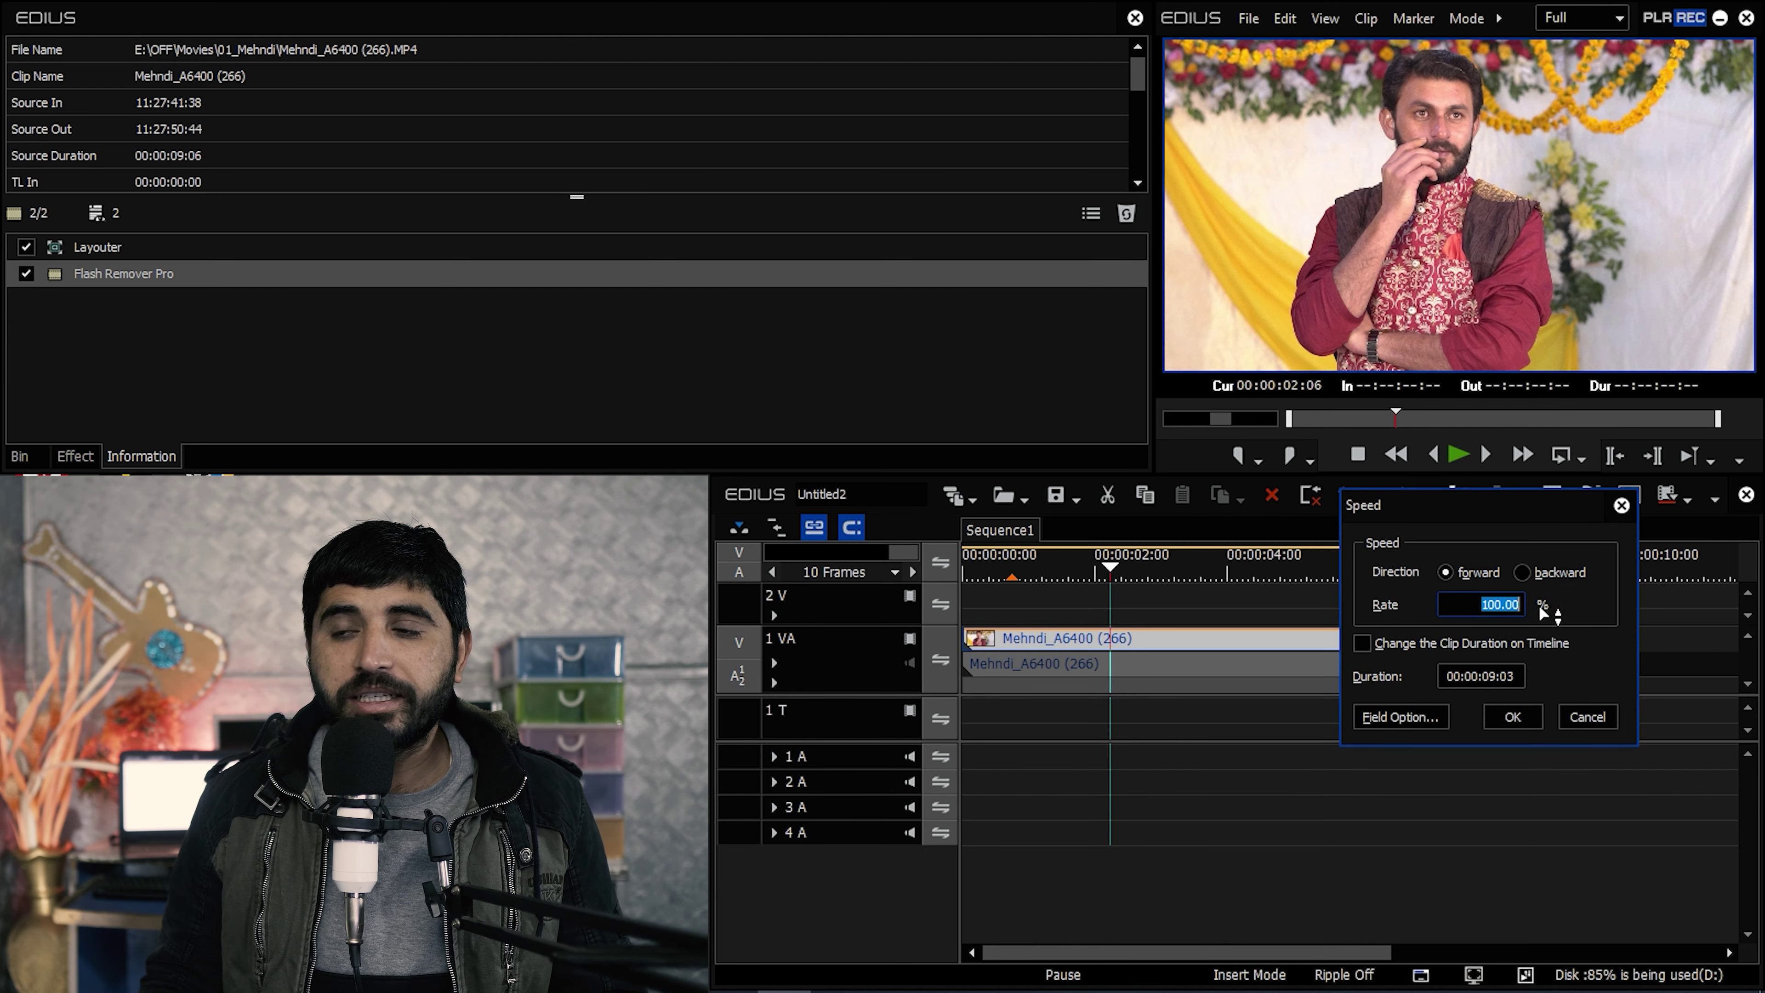
pyautogui.click(1589, 725)
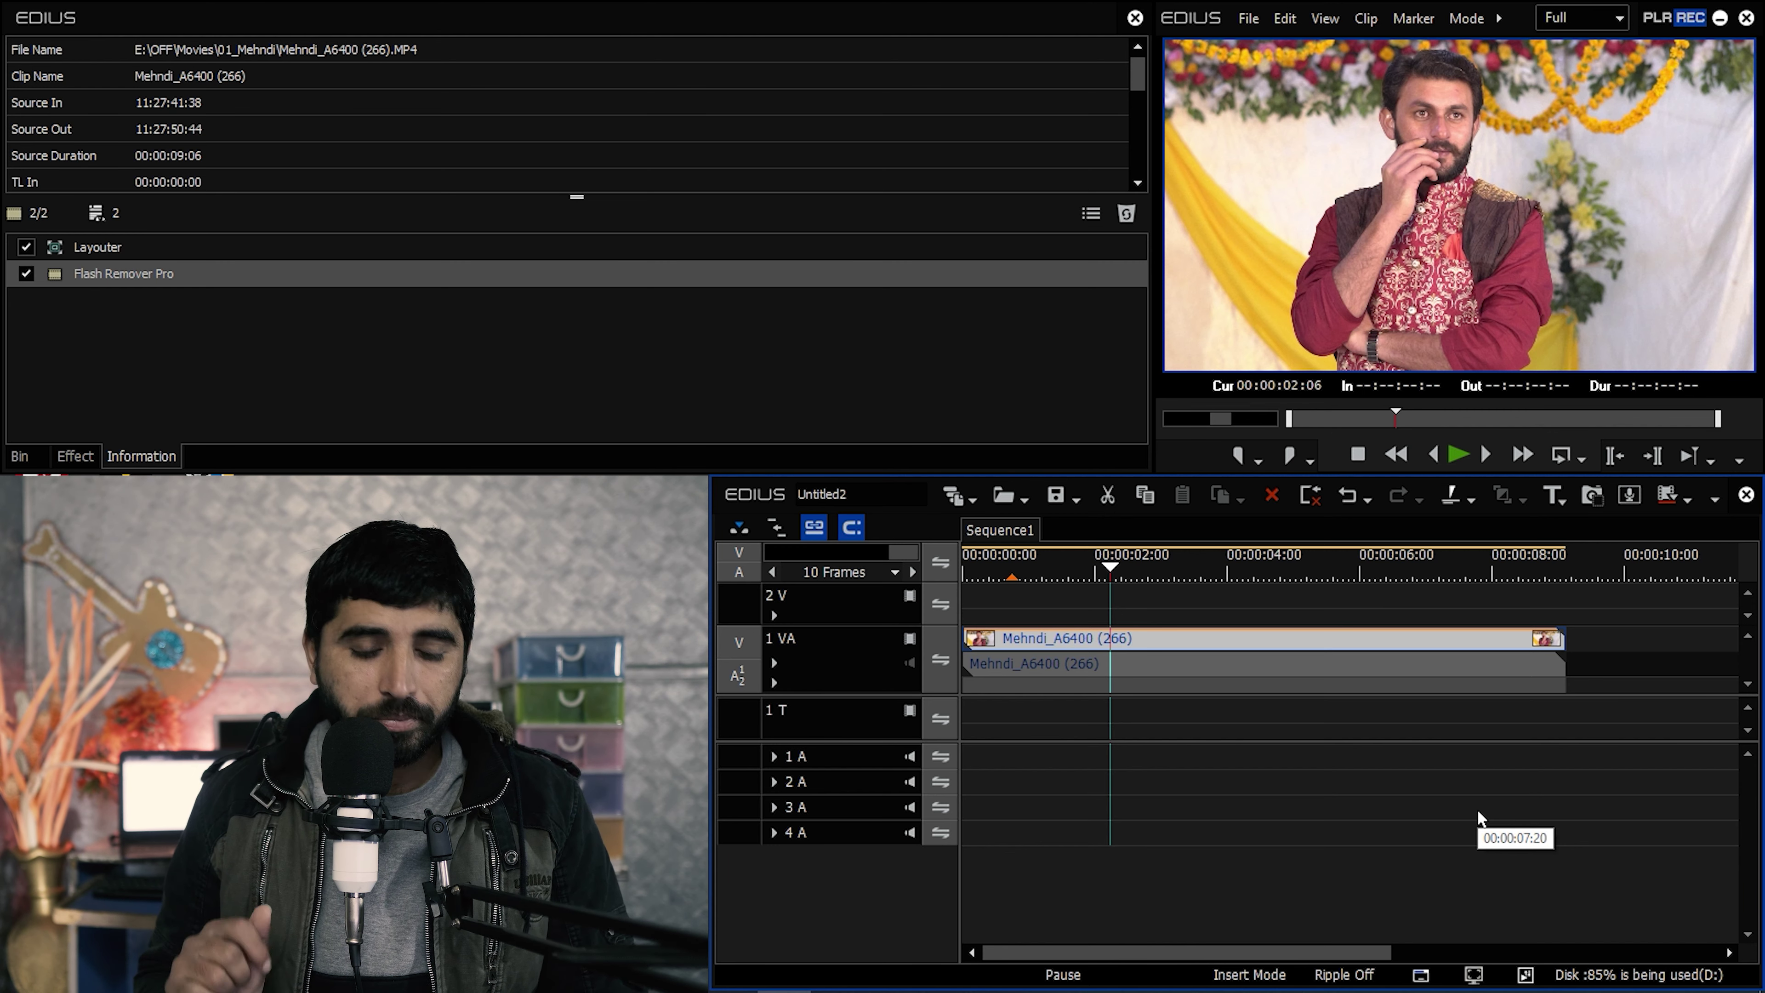
# Play the filtered clip from its start several times, checking the flash frame at the timeline marker.
pyautogui.press('Home')
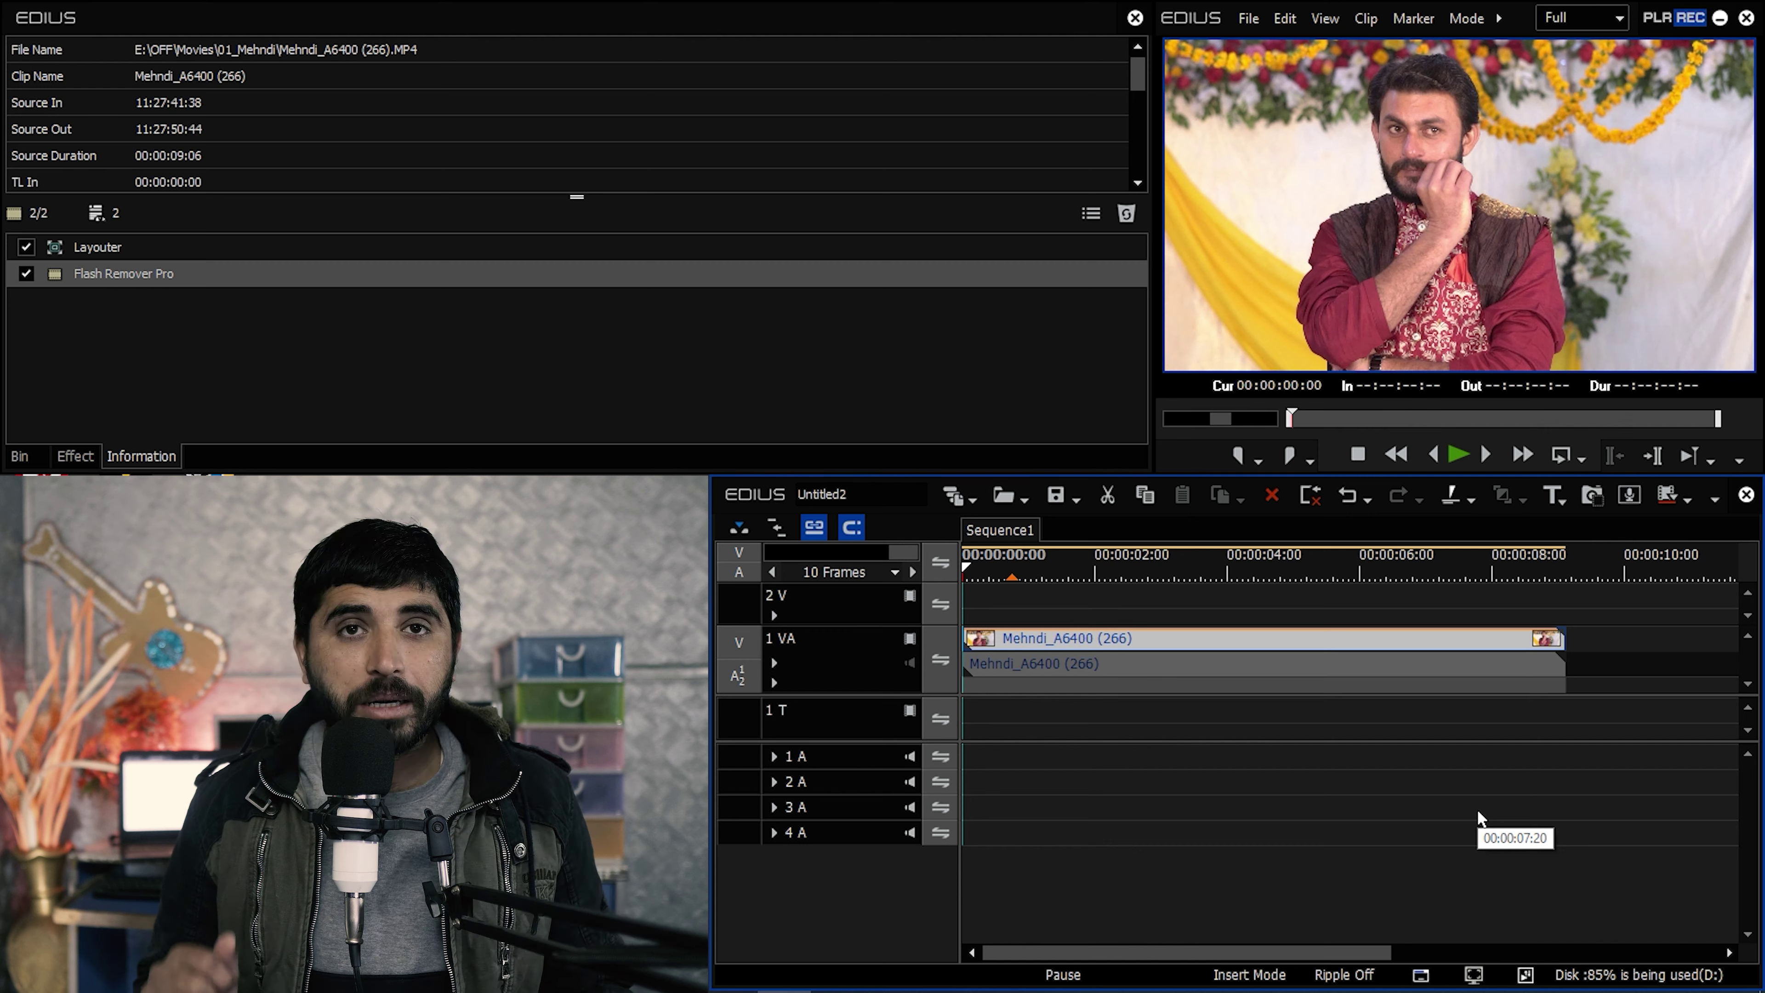
pyautogui.press('space')
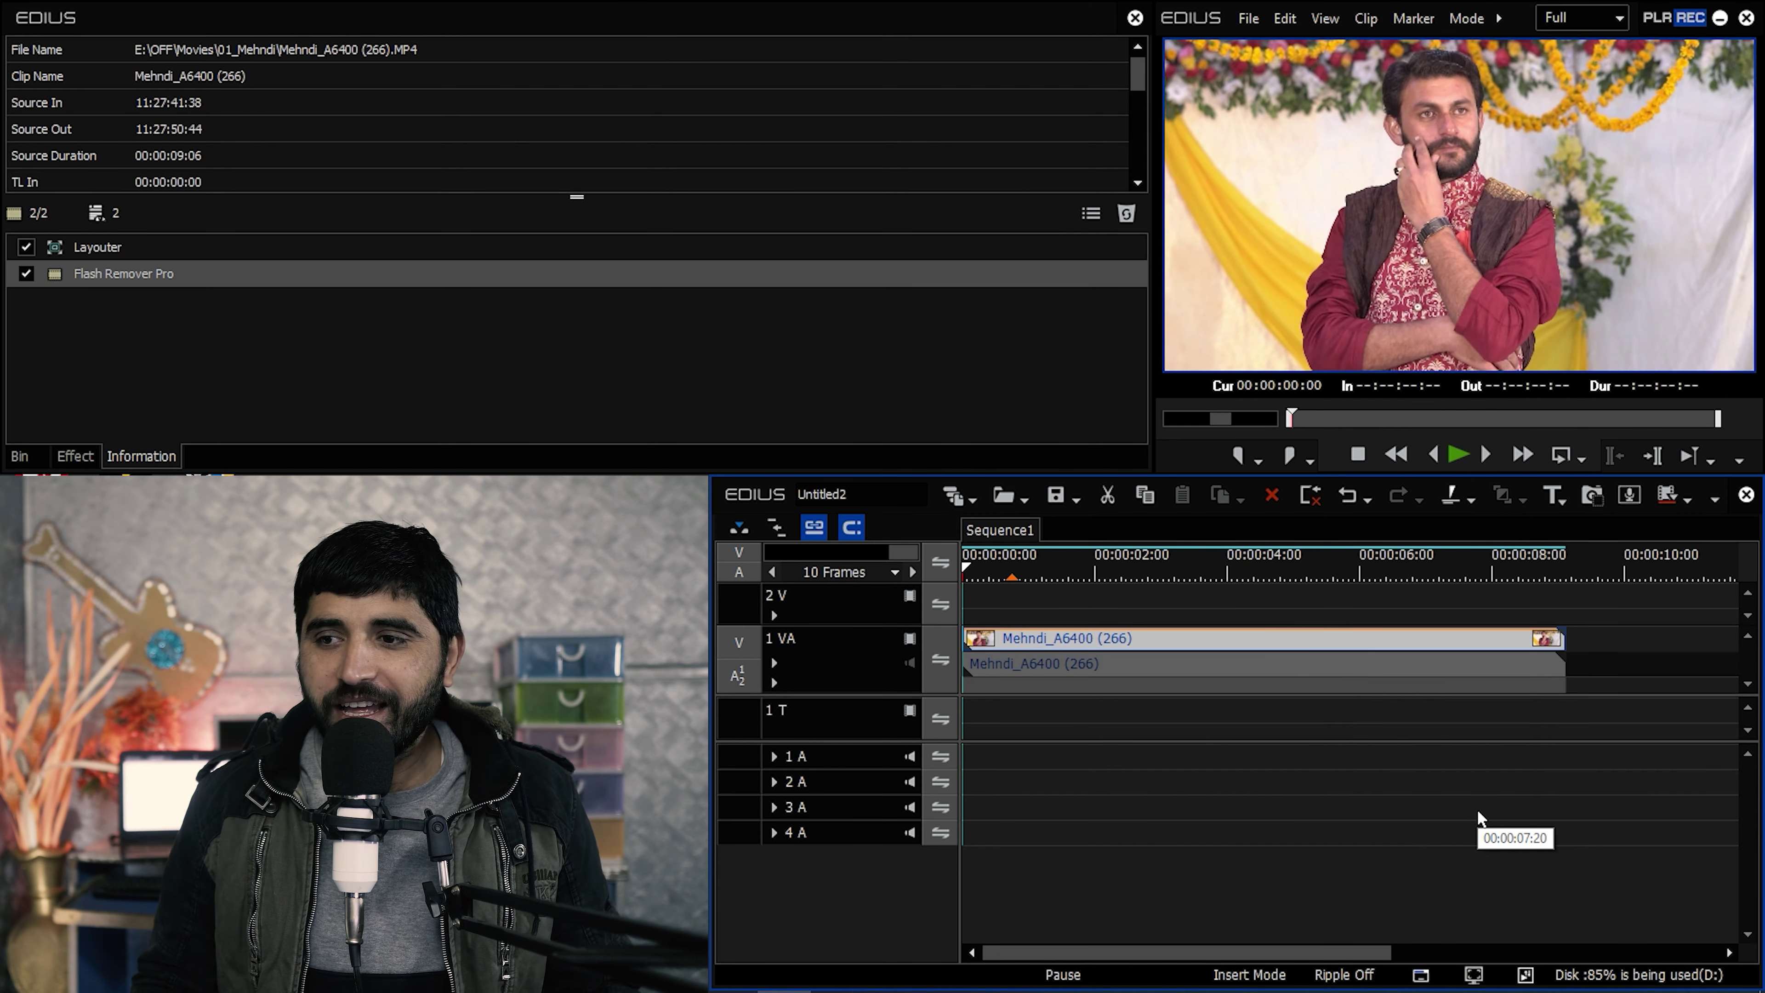
pyautogui.press('Home')
pyautogui.press('space')
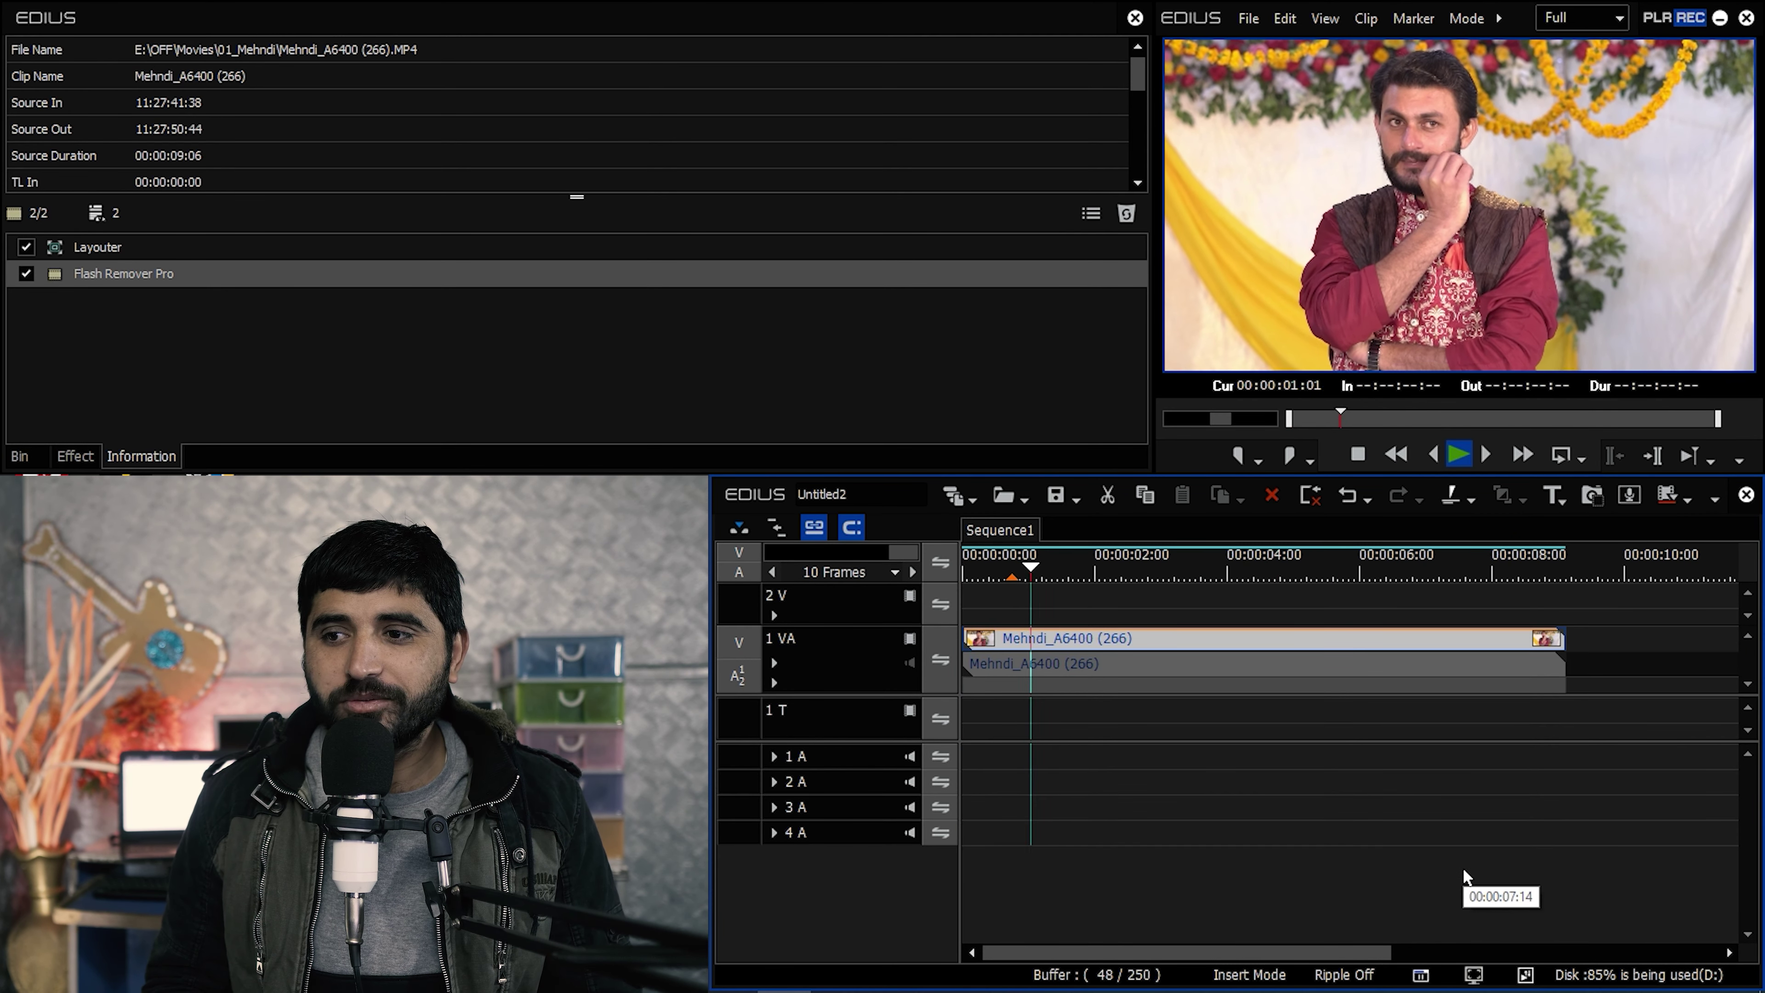
pyautogui.press('space')
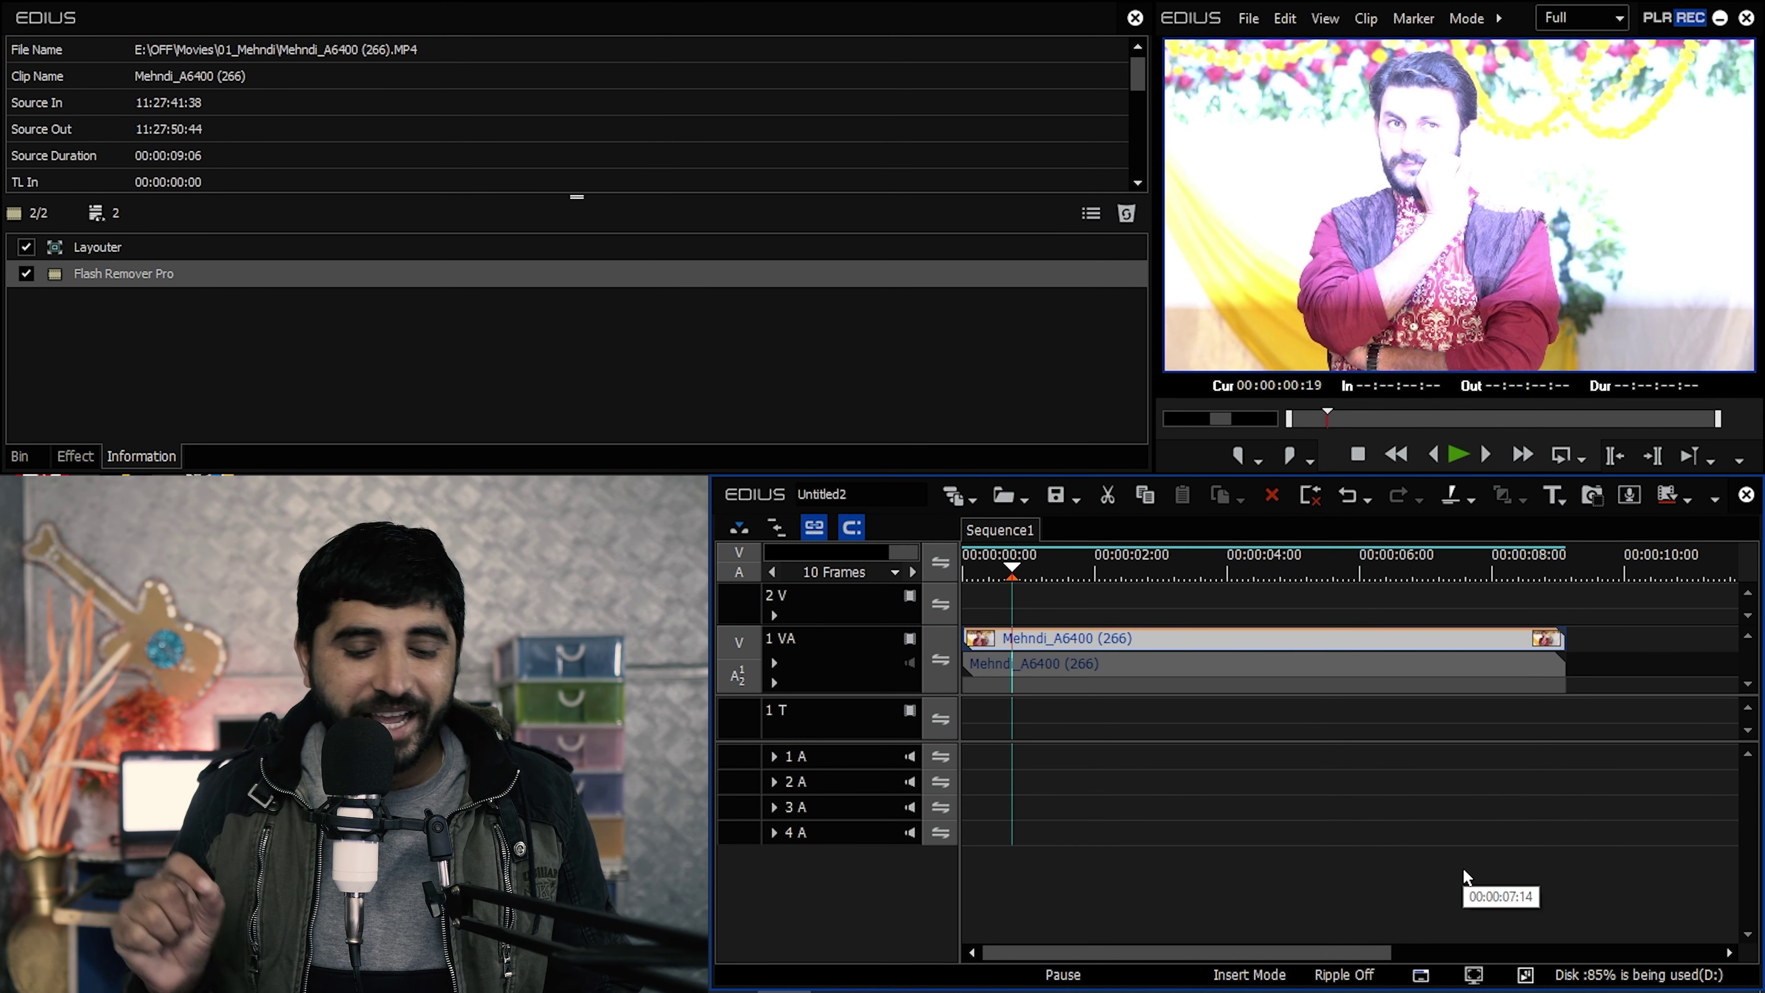
pyautogui.press('Home')
pyautogui.press('space')
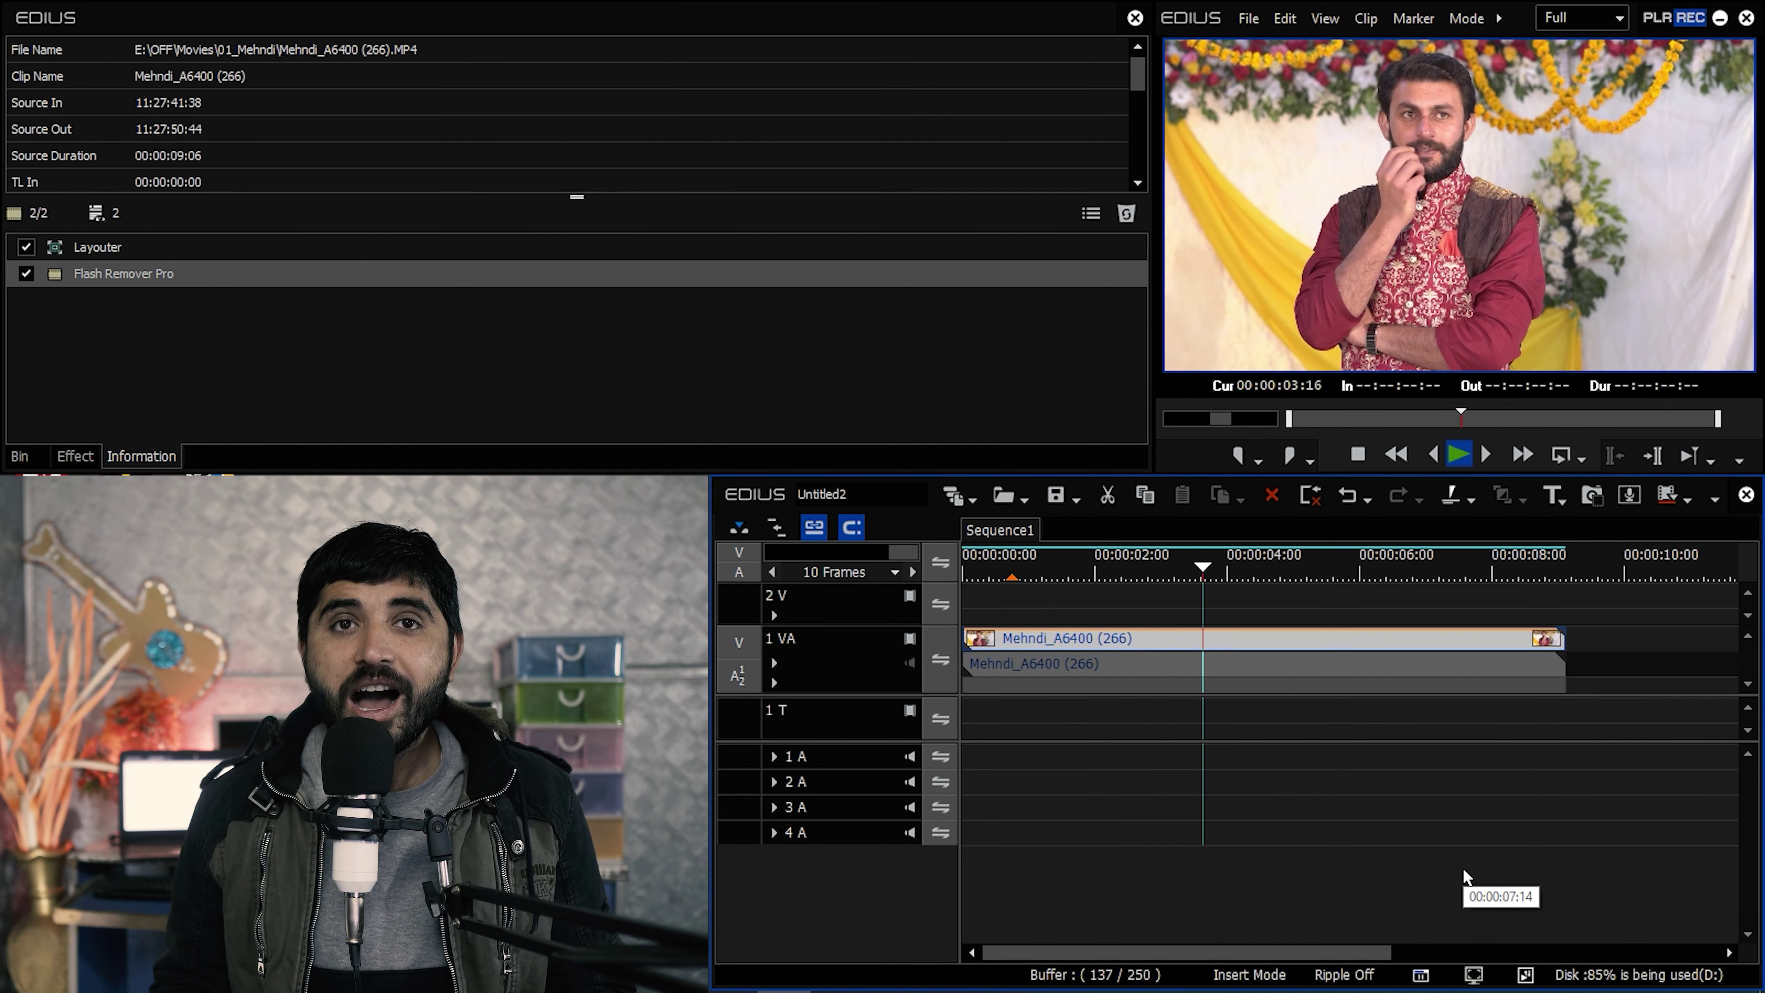
pyautogui.press('space')
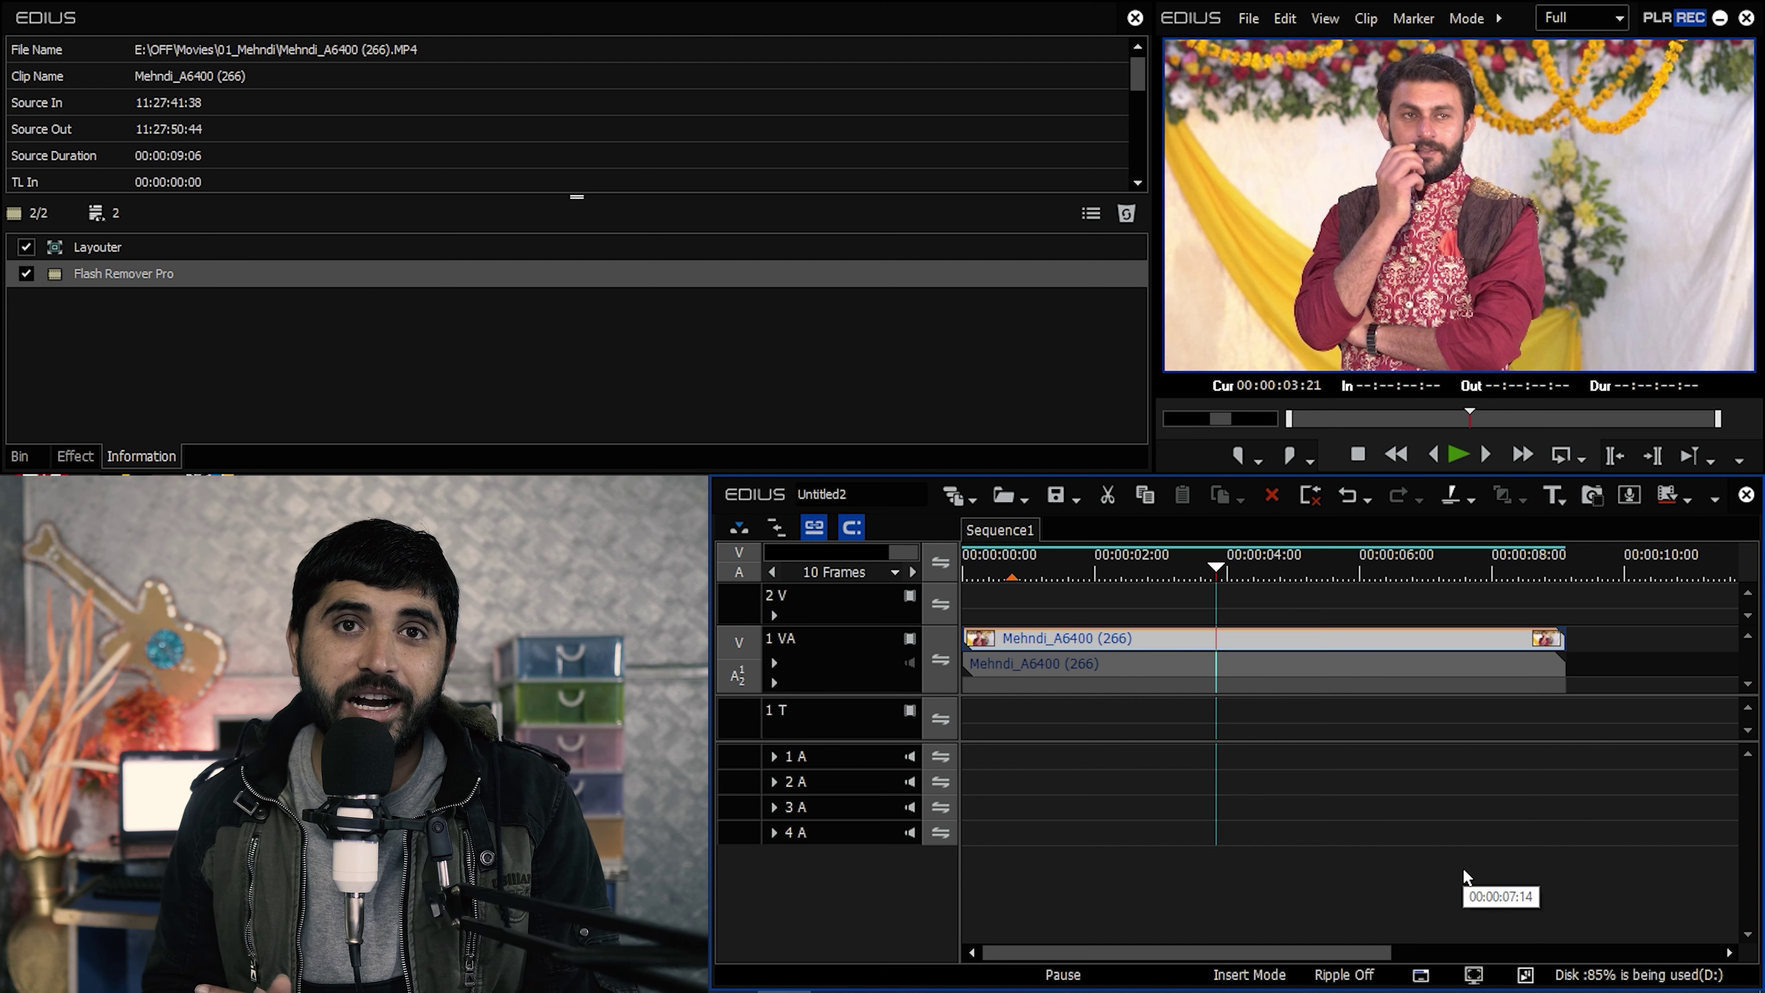